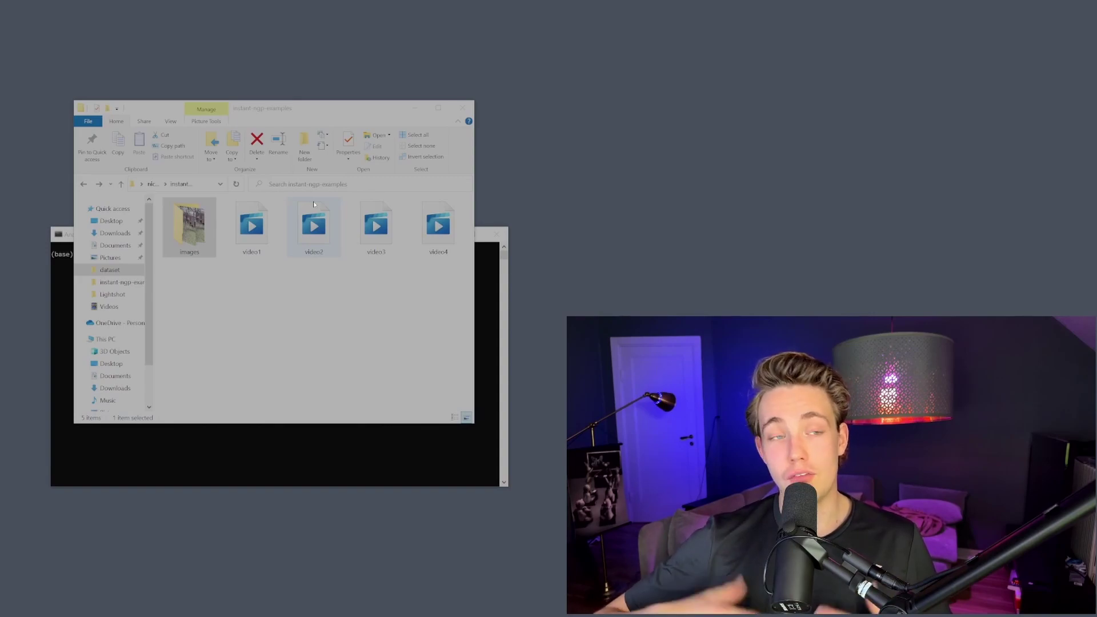
View the pictures in the images folder of instant-ngp-examples and close the file window
{"action": "double_click", "coordinate": [189, 226]}
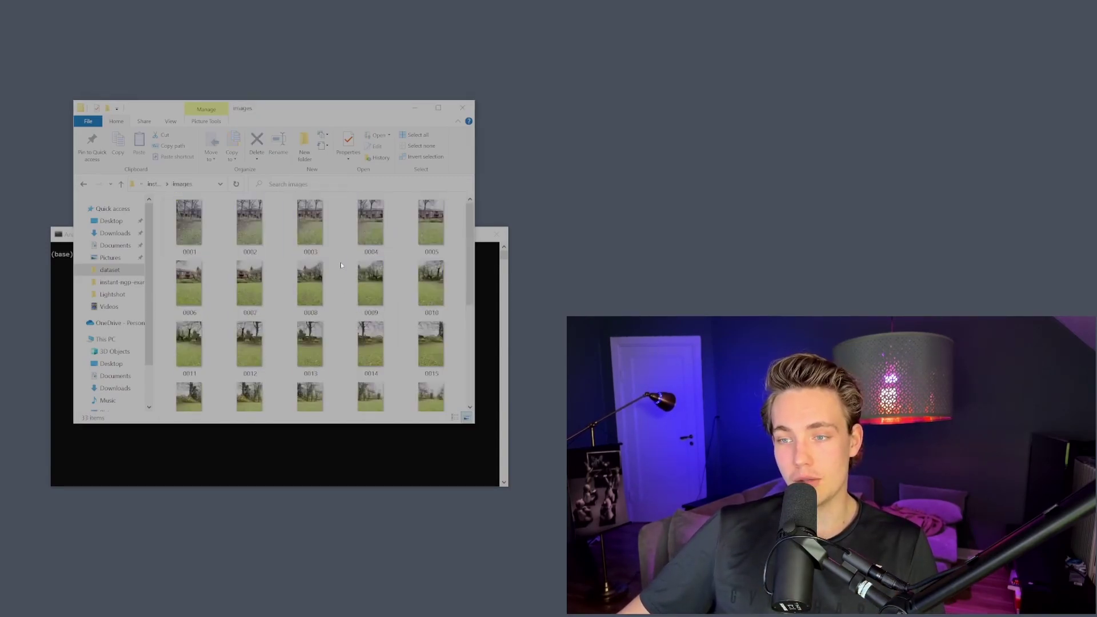
{"action": "left_click", "coordinate": [467, 108]}
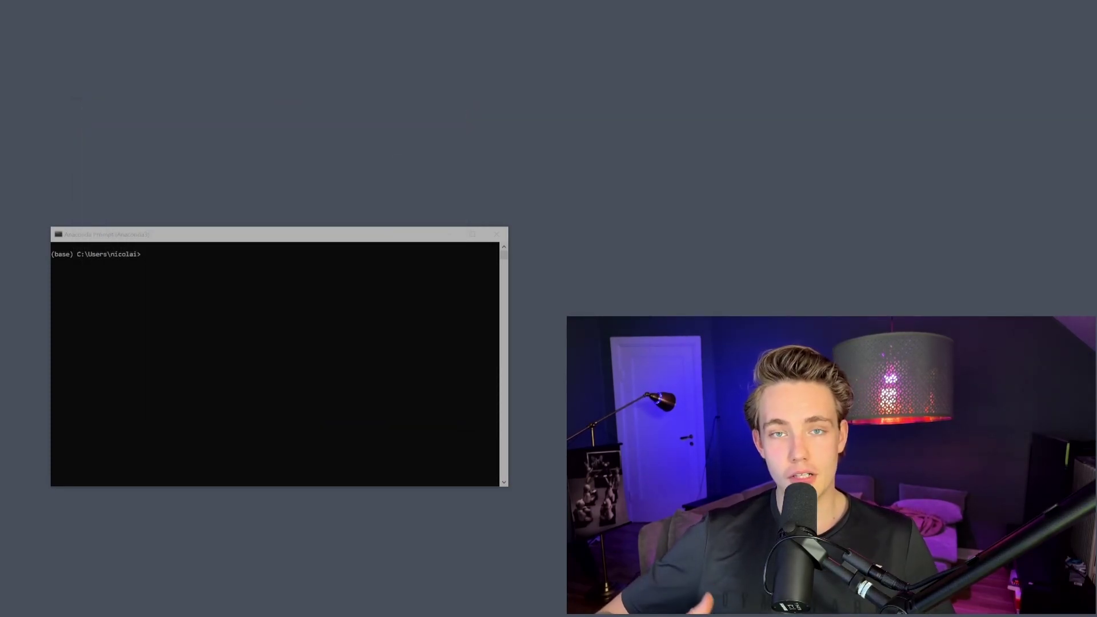
Begin a Python command in the Anaconda prompt with the full path to instant-ngp\scripts\colmap2nerf.py under the user folder
{"action": "left_click", "coordinate": [175, 261]}
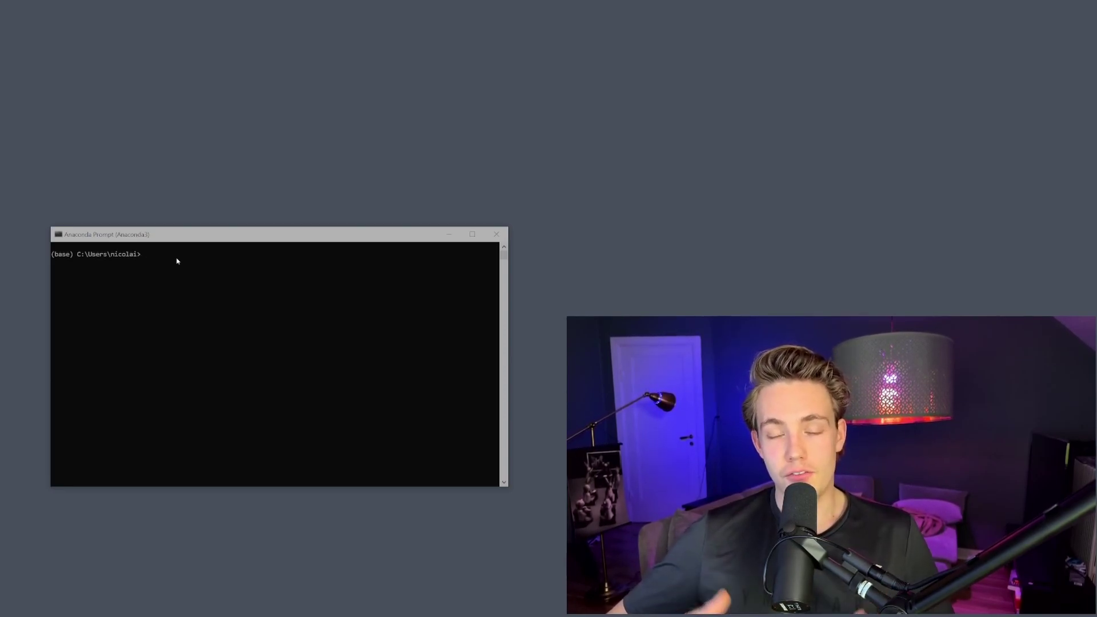
{"action": "type", "text": "python C:"}
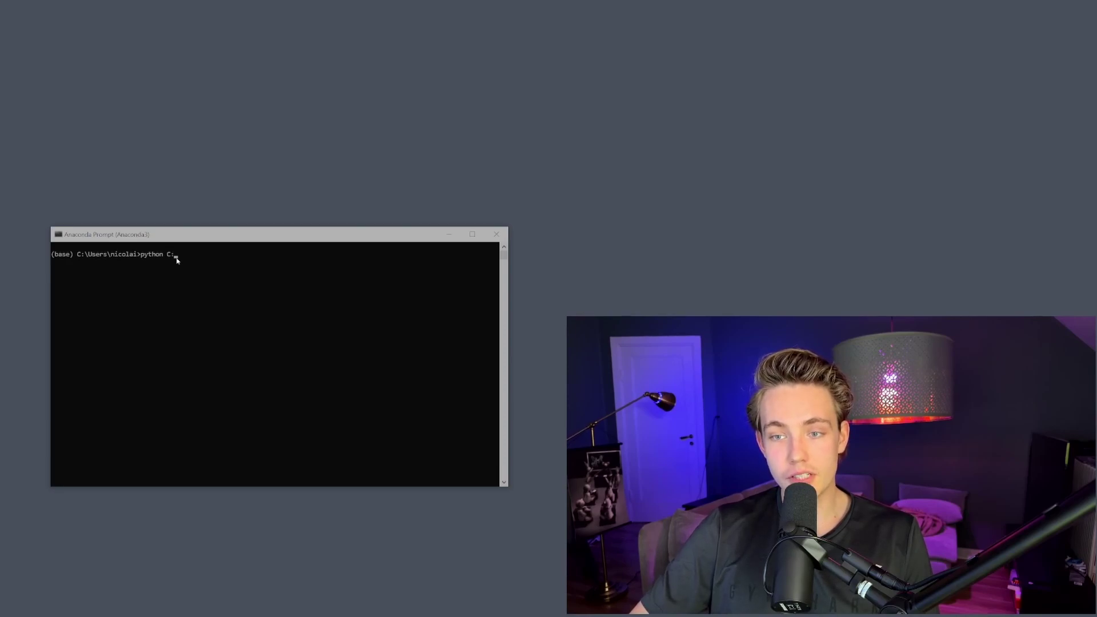
{"action": "type", "text": "Users"}
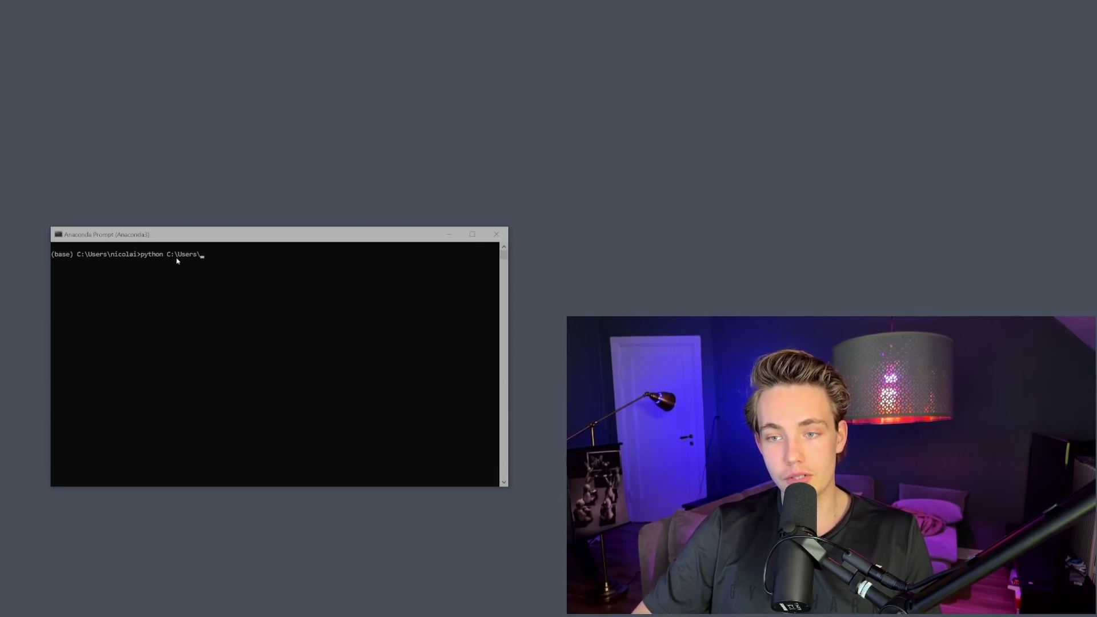
{"action": "type", "text": "\\nicolai"}
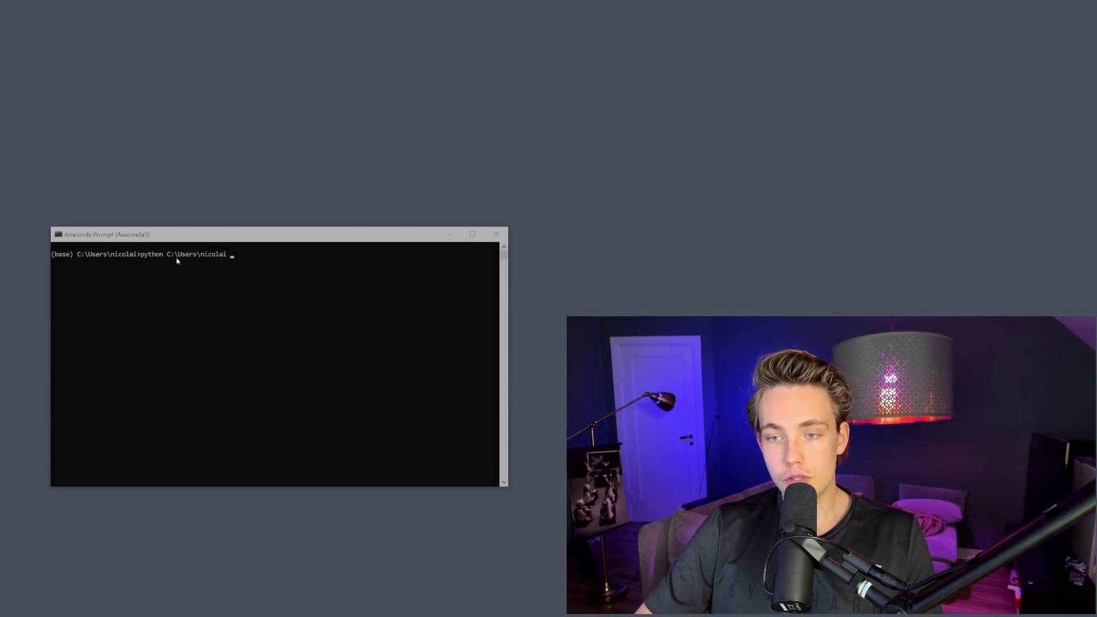
{"action": "type", "text": "\\instant"}
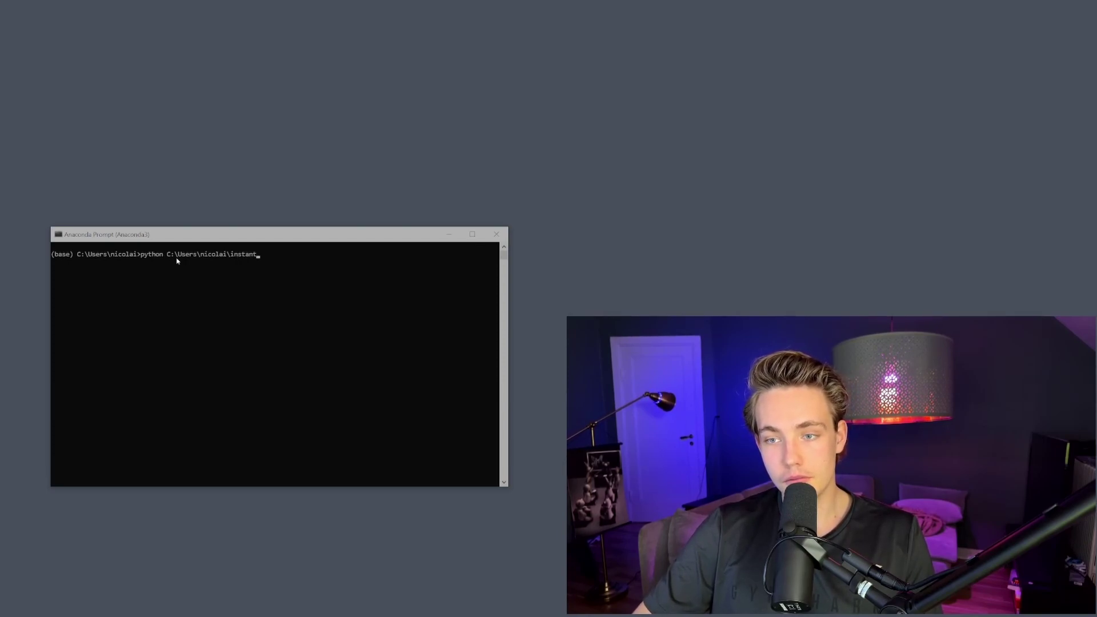
{"action": "type", "text": "-n-npg"}
{"action": "key", "text": "BackSpace"}
{"action": "key", "text": "BackSpace"}
{"action": "type", "text": "gp"}
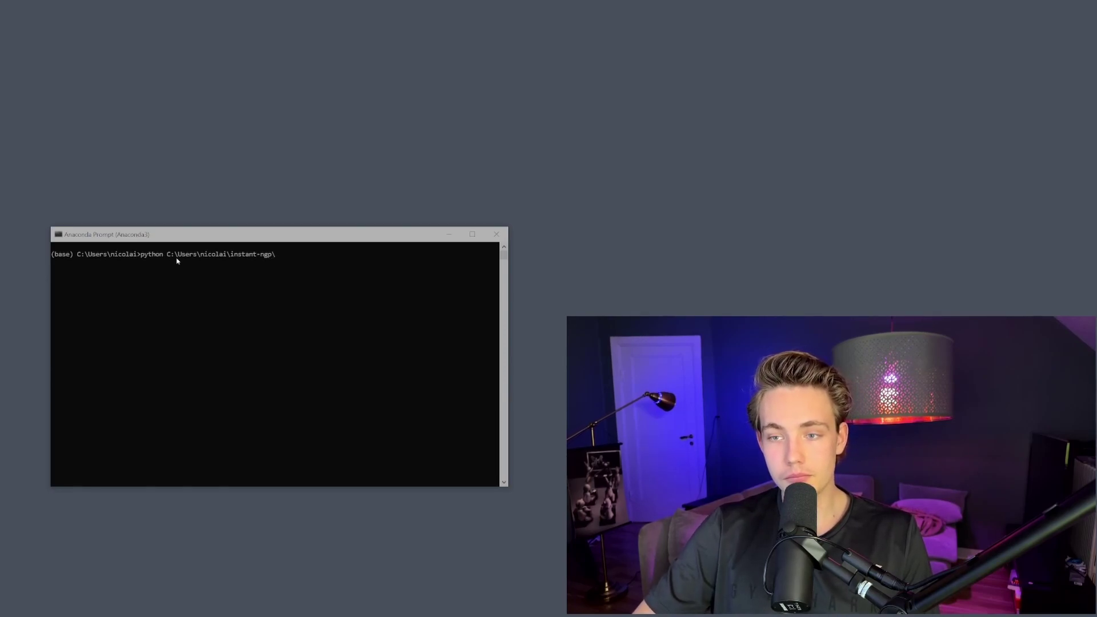
{"action": "type", "text": "\\scripts\\"}
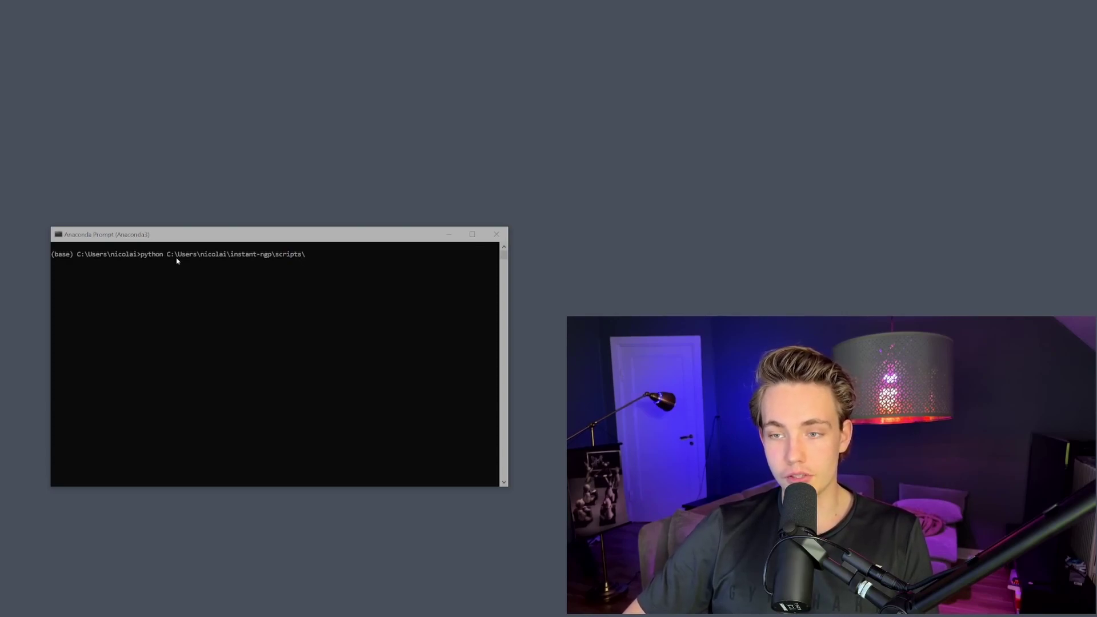
{"action": "type", "text": "co"}
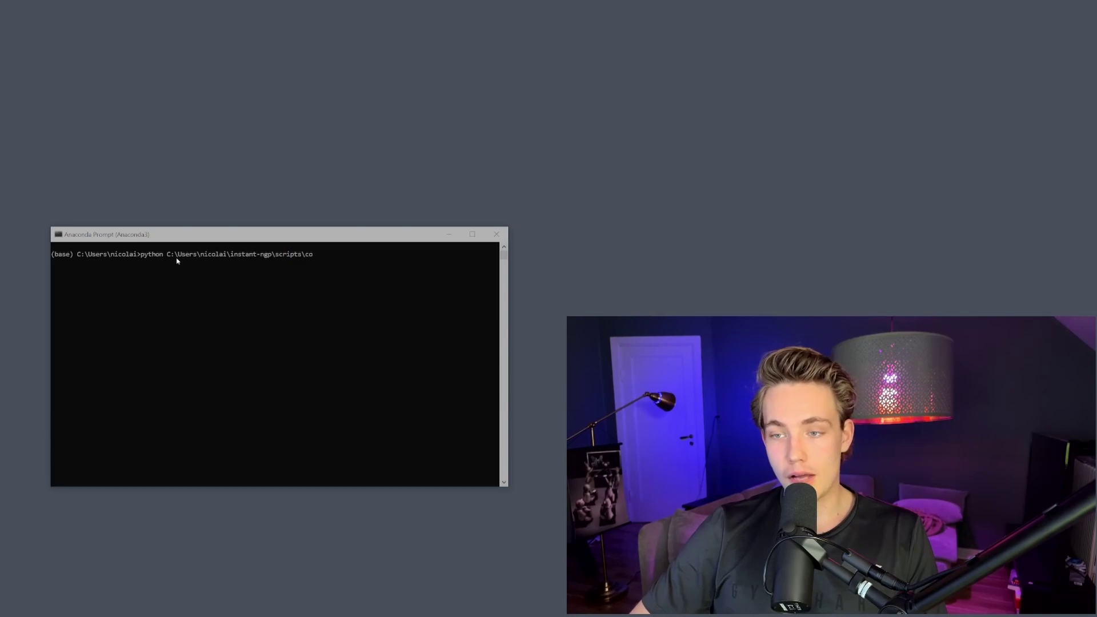
{"action": "type", "text": "lmap"}
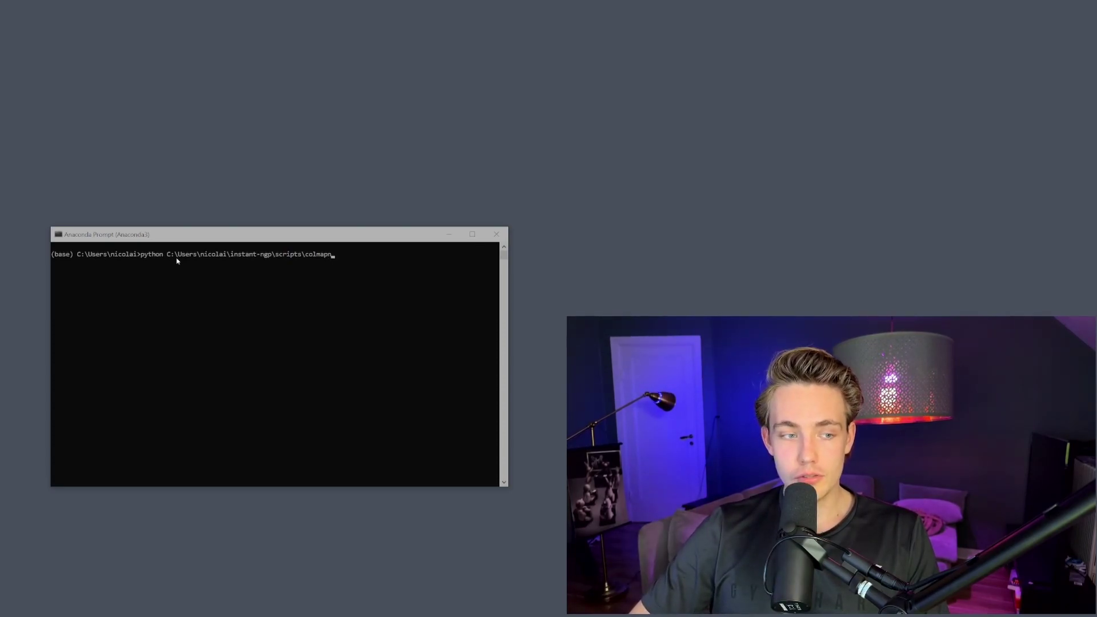
{"action": "type", "text": "2nerf.py --"}
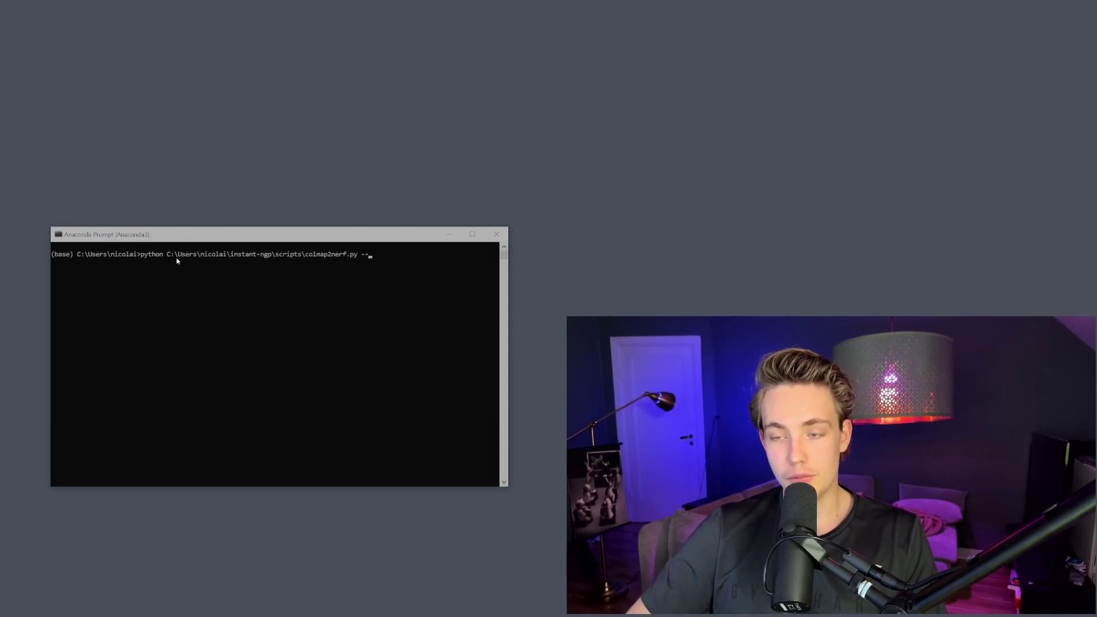
Add --video_in with the full path to instant-ngp-examples\video2.MOV, --video_fps 2 and --run_colmap to the command
{"action": "type", "text": "video"}
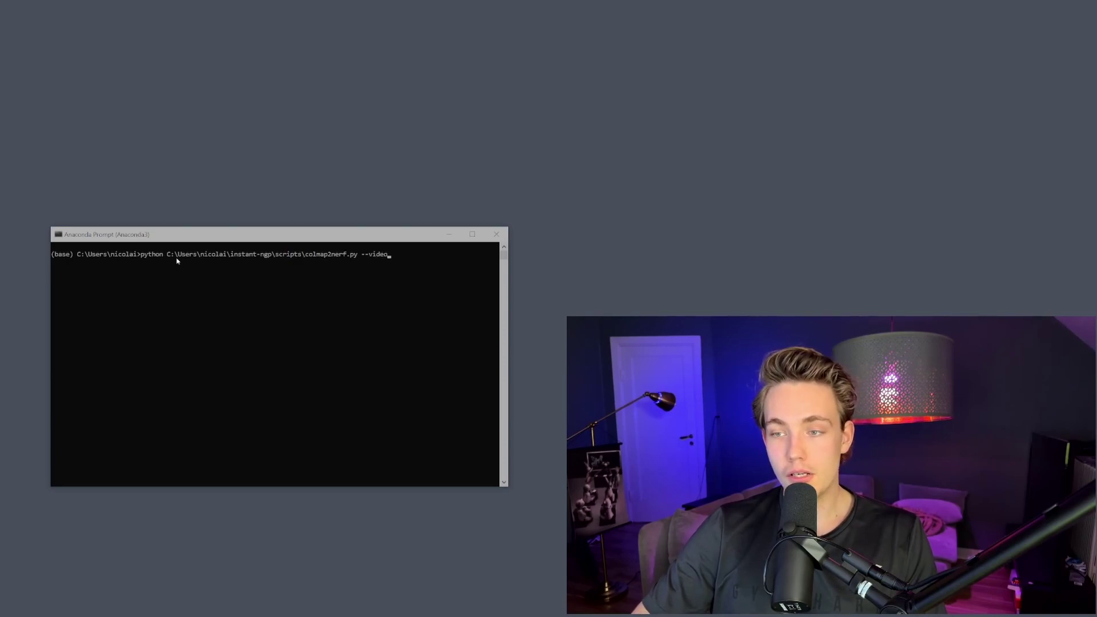
{"action": "type", "text": "_in"}
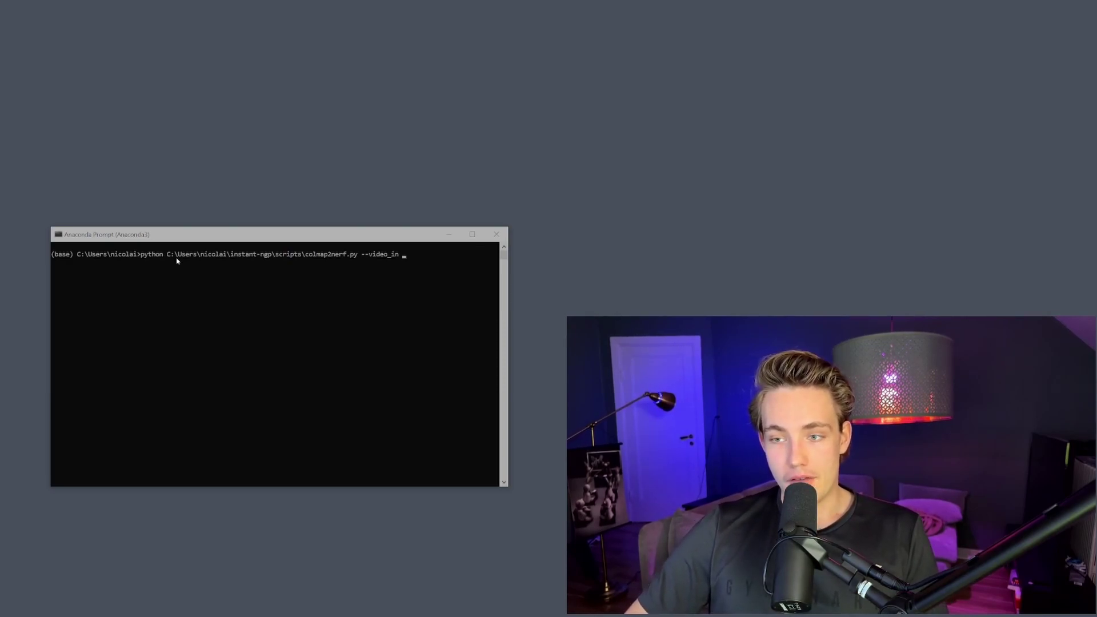
{"action": "type", "text": "C:\\Users\\nic"}
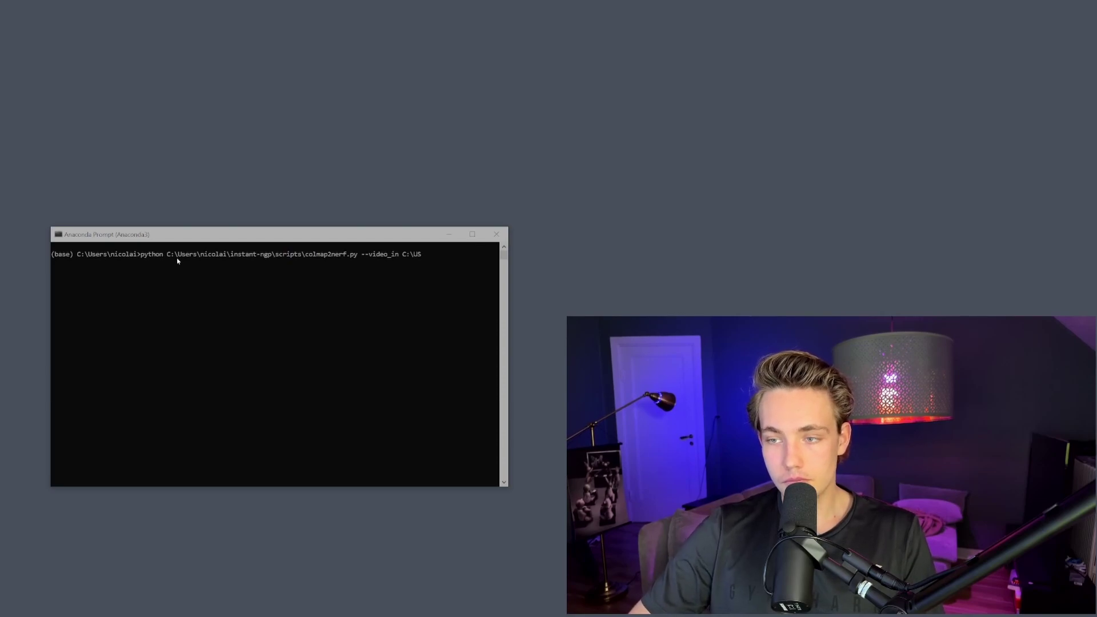
{"action": "type", "text": "olai\\instant-"}
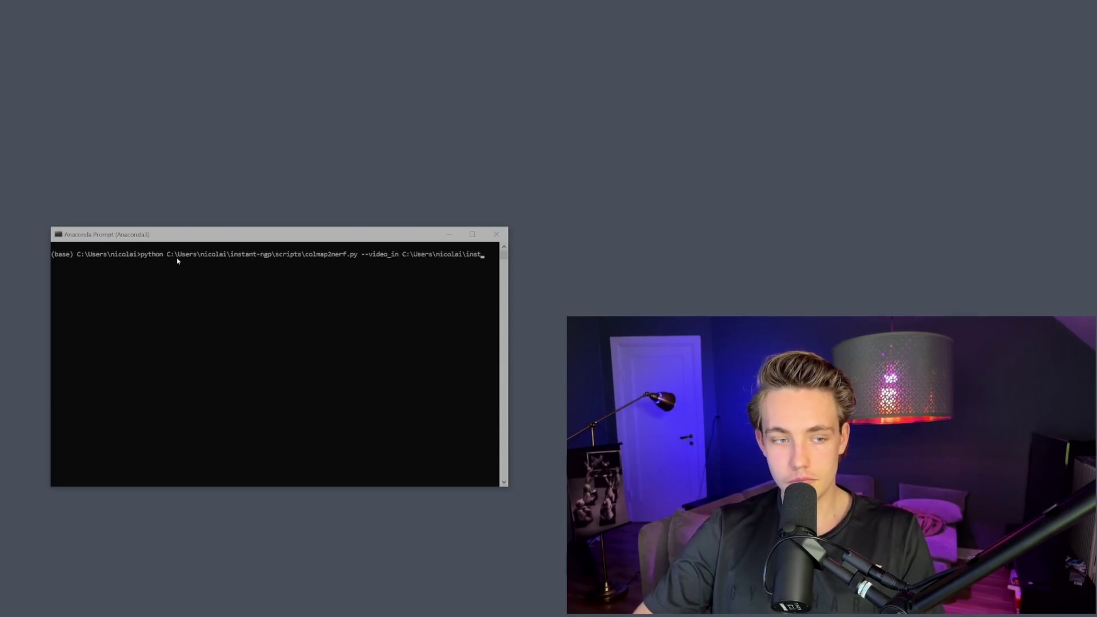
{"action": "type", "text": "ngp-examples\\video2.MOV --video_fps"}
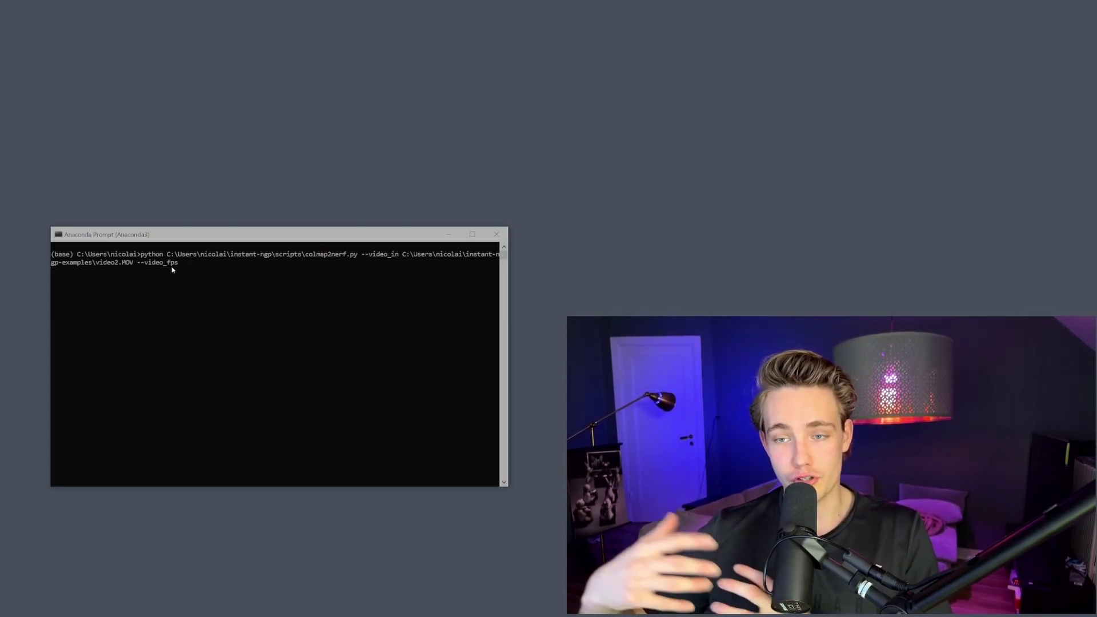
{"action": "type", "text": "2 --run_colmap --"}
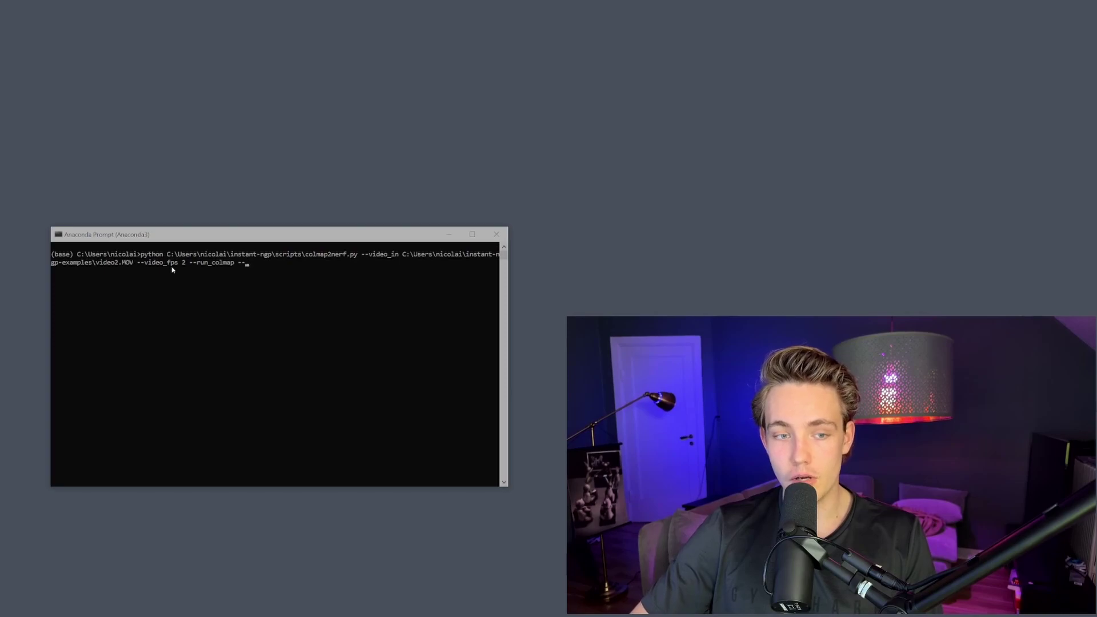
Add --aabb_scale 16 to the colmap2nerf.py command and run it
{"action": "type", "text": "aabb"}
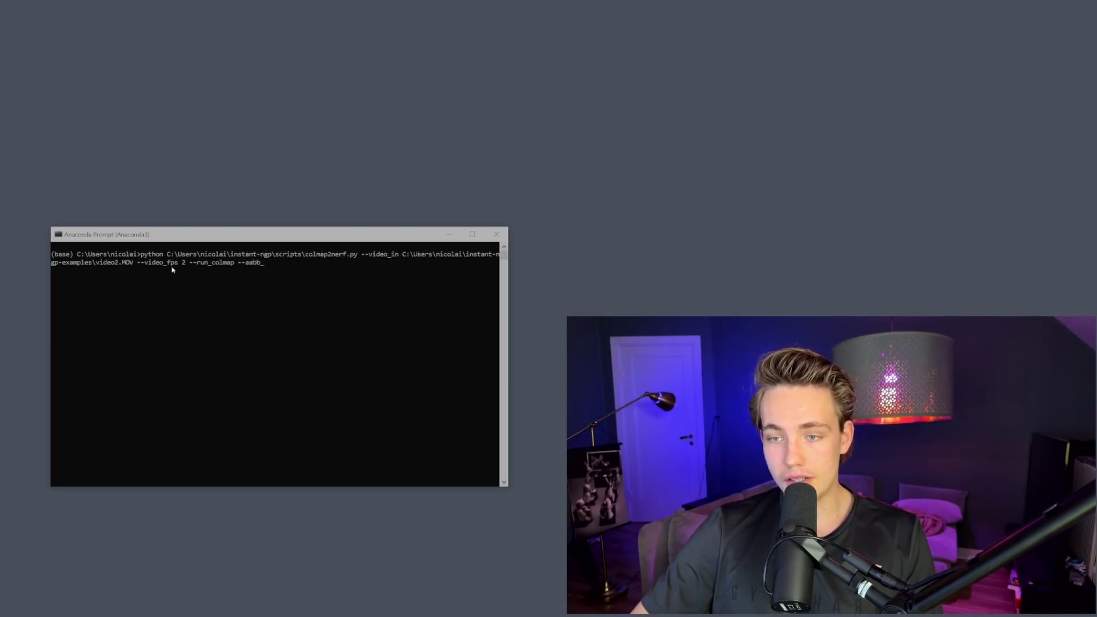
{"action": "type", "text": "_scal"}
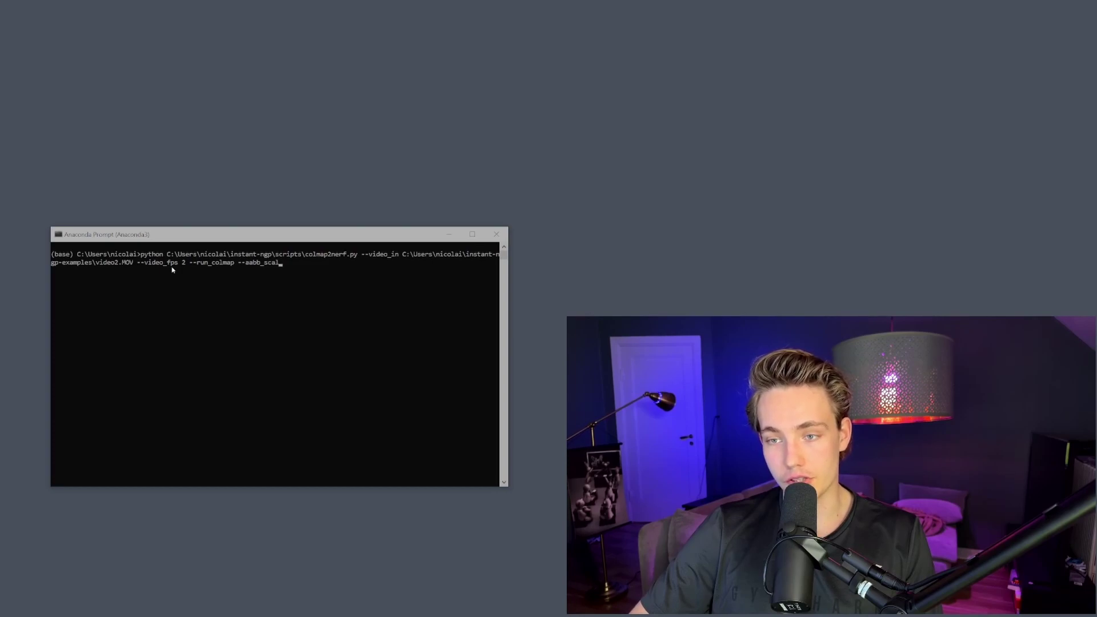
{"action": "type", "text": "e"}
{"action": "type", "text": " 15"}
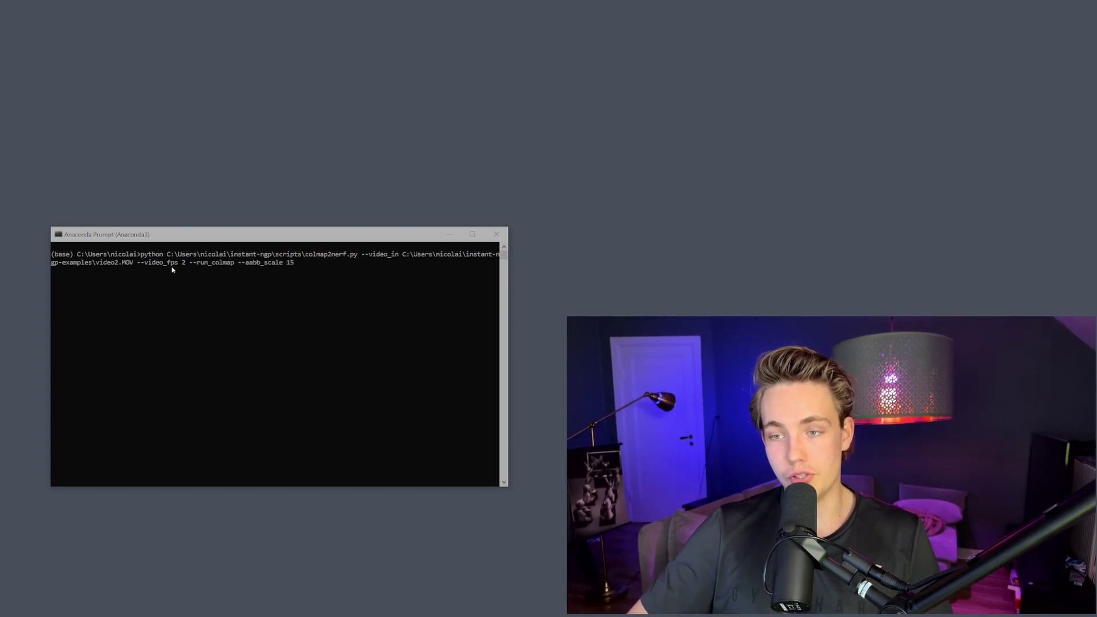
{"action": "key", "text": "BackSpace"}
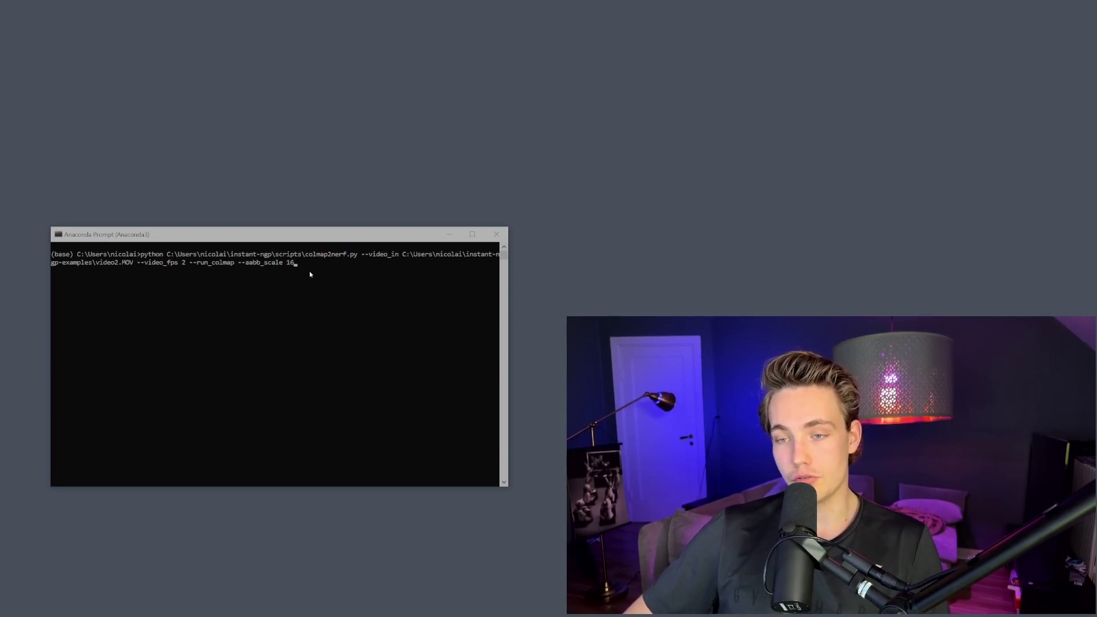
{"action": "key", "text": "Return"}
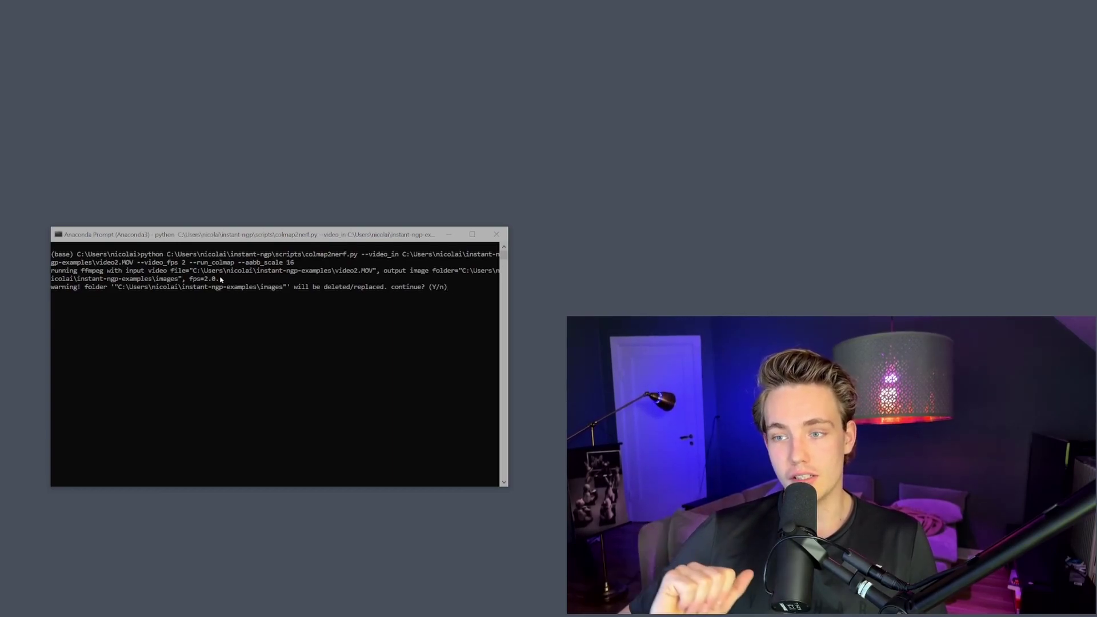
Agree to replace the existing images folder and the colmap_sparse and colmap_text folders
{"action": "type", "text": "y"}
{"action": "key", "text": "Return"}
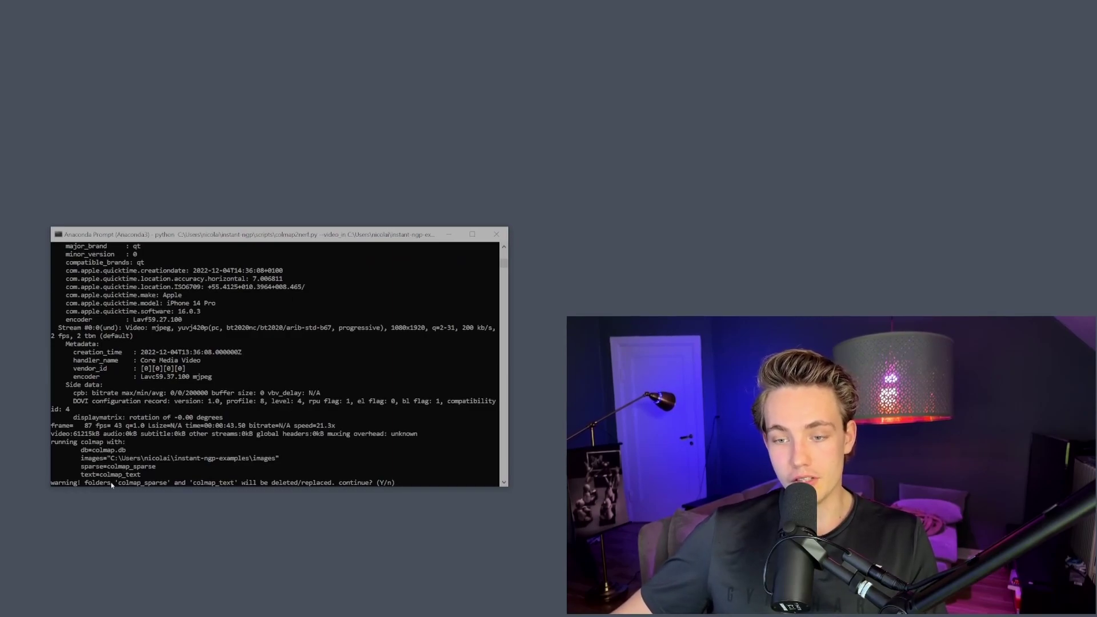
{"action": "left_click_drag", "start_coordinate": [120, 482], "coordinate": [244, 486]}
{"action": "left_click", "coordinate": [244, 486]}
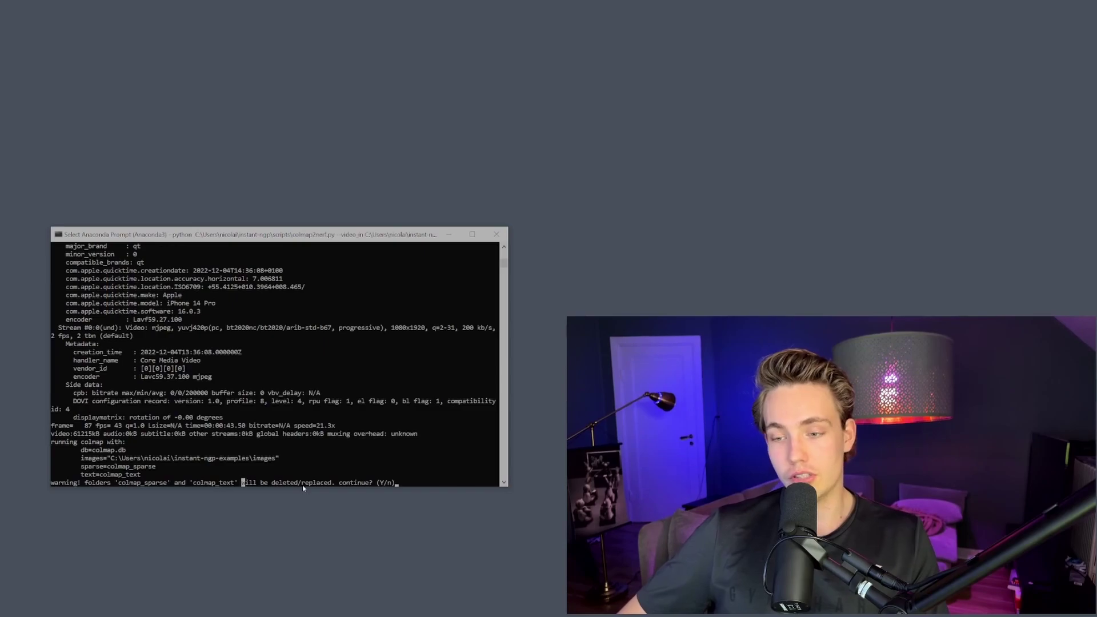
{"action": "type", "text": "y"}
{"action": "key", "text": "Return"}
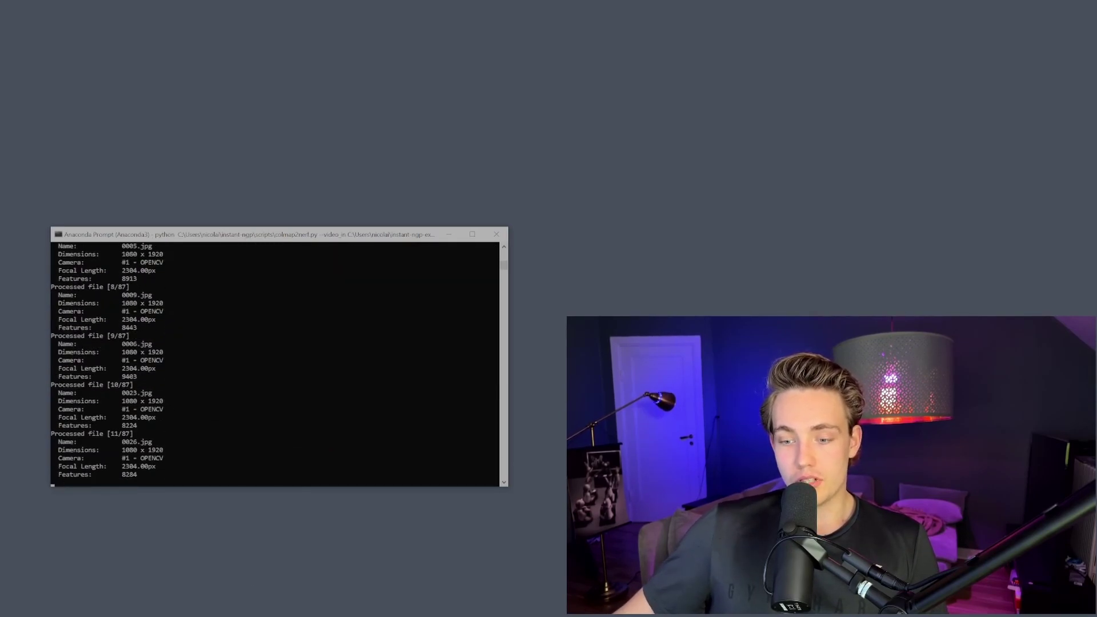
Open Task Manager and place it above the terminal to monitor CPU and GPU load during COLMAP processing
{"action": "key", "text": "ctrl+shift+Escape"}
{"action": "left_click_drag", "start_coordinate": [654, 308], "coordinate": [560, 255]}
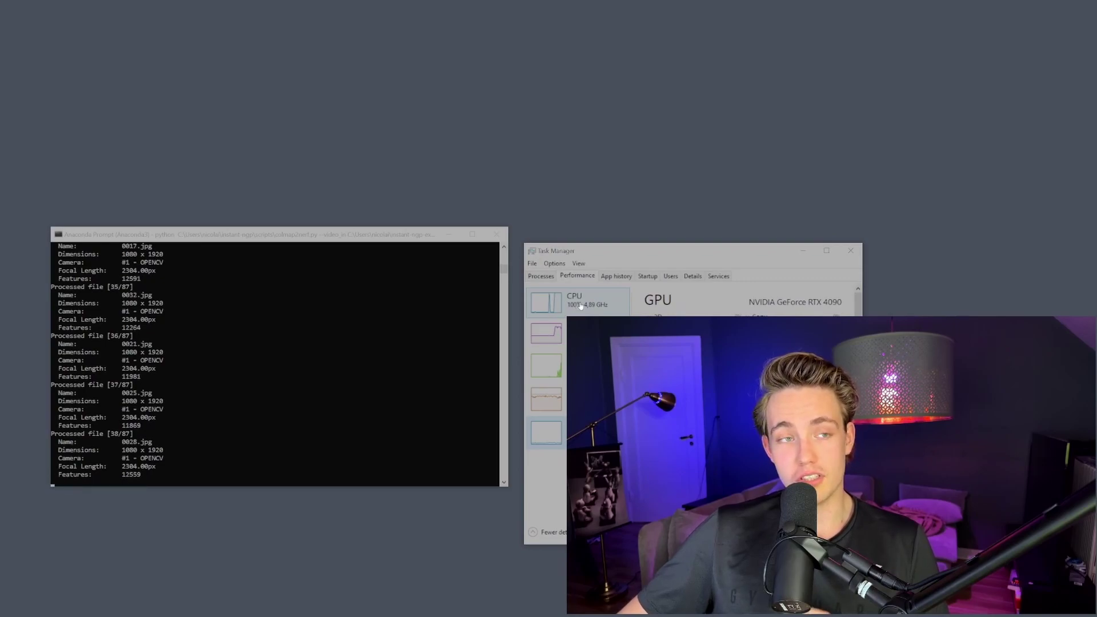
{"action": "left_click_drag", "start_coordinate": [580, 255], "coordinate": [236, 116]}
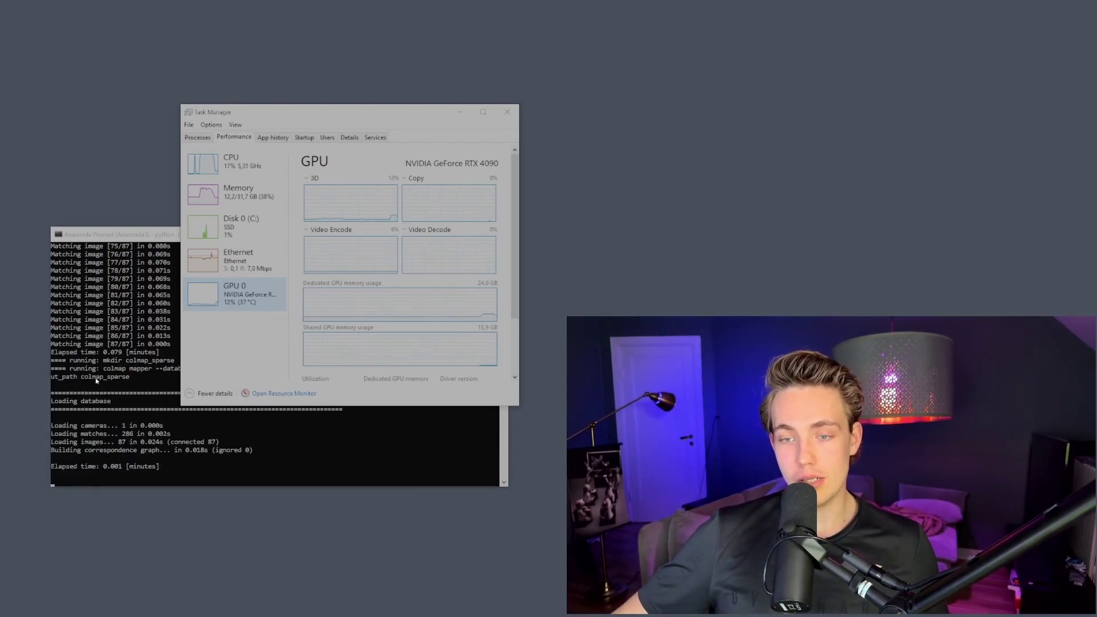
Examine the bundle adjustment and image registration reports in the terminal, and release the text selection so processing continues
{"action": "left_click", "coordinate": [132, 281]}
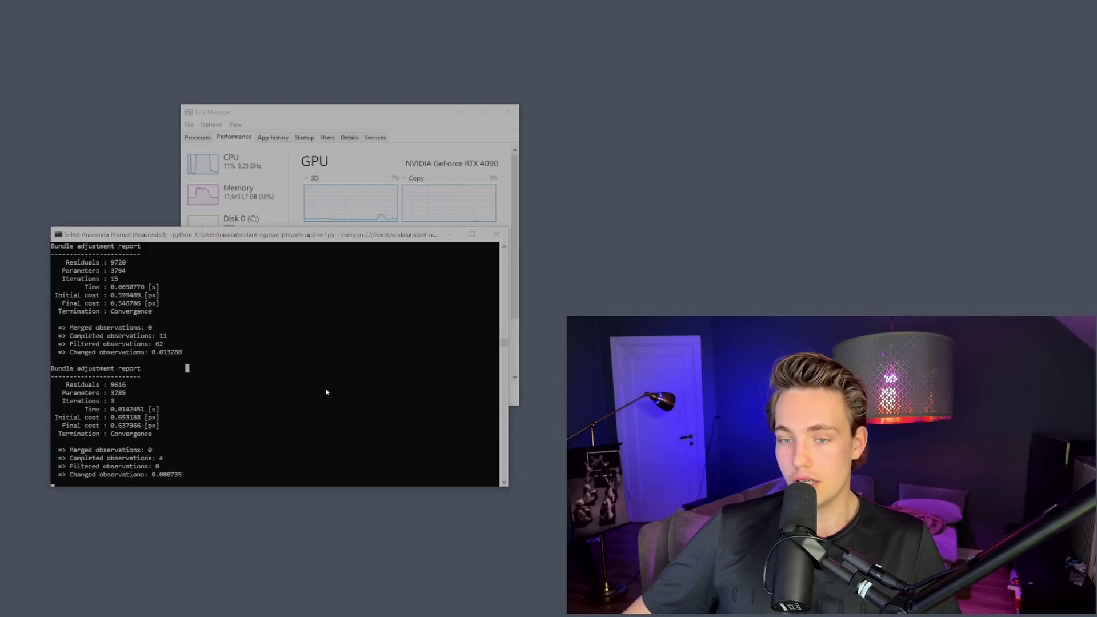
{"action": "left_click", "coordinate": [187, 393]}
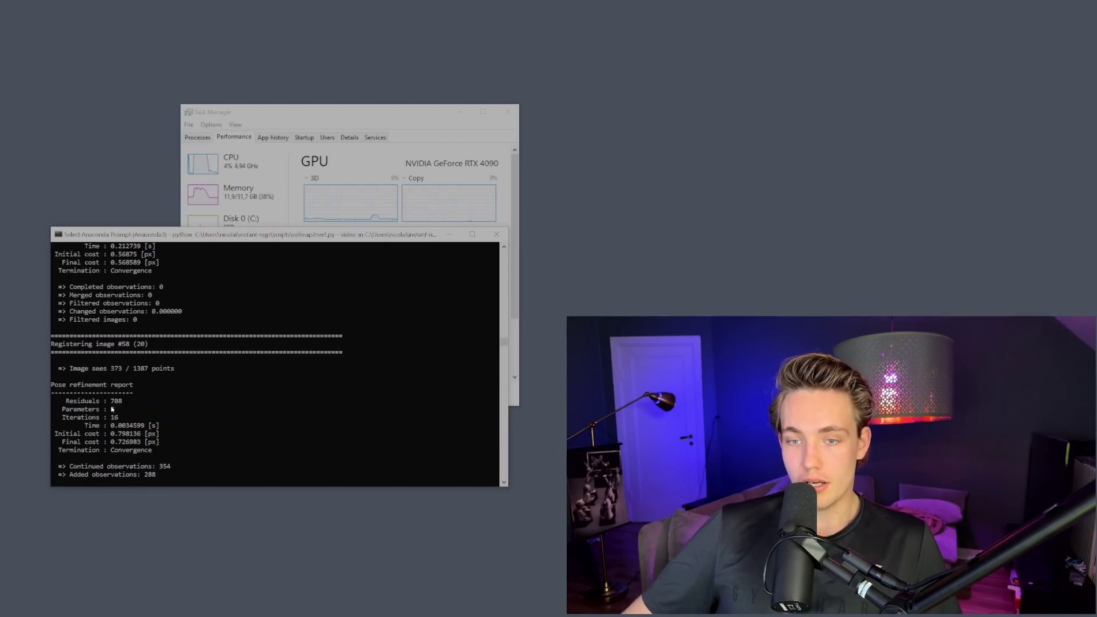
{"action": "scroll", "coordinate": [74, 390], "scroll_direction": "up", "scroll_amount": 3}
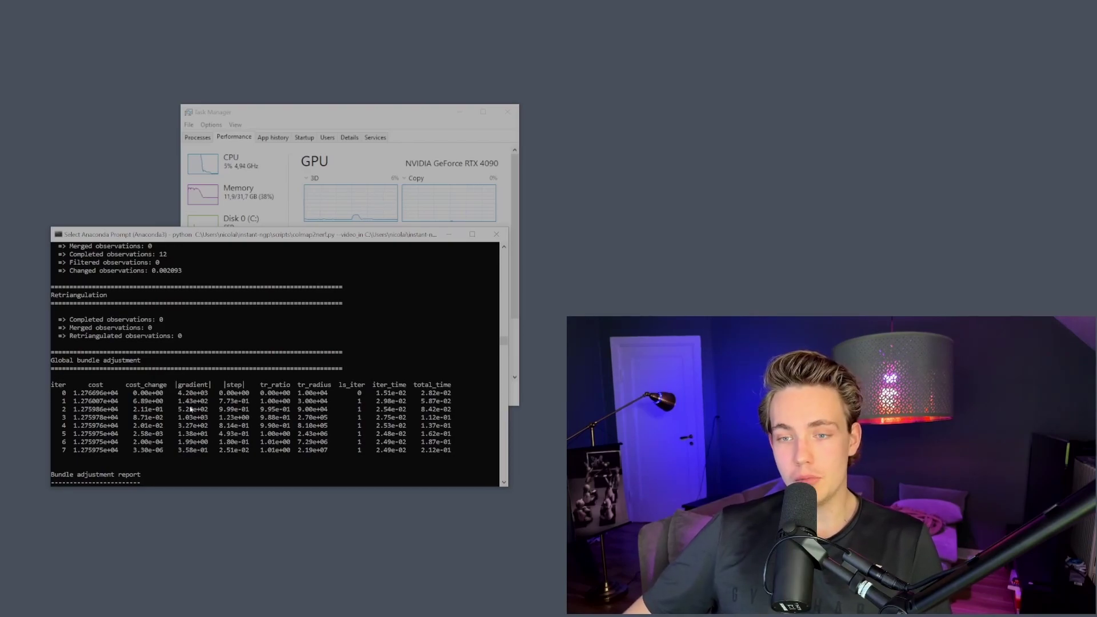
{"action": "scroll", "coordinate": [189, 391], "scroll_direction": "down", "scroll_amount": 10}
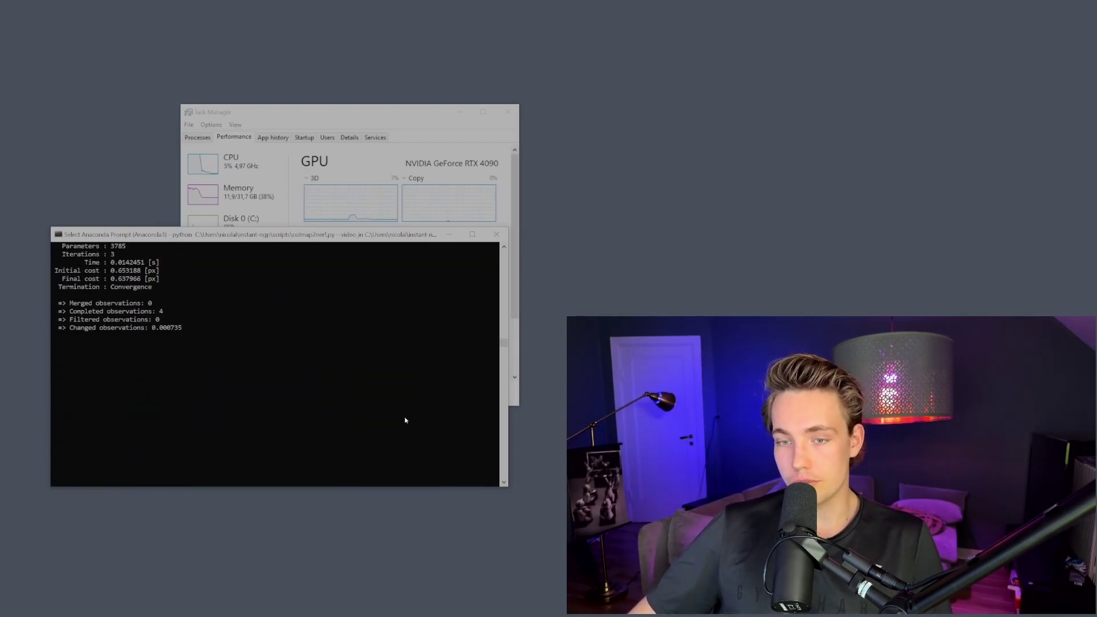
{"action": "scroll", "coordinate": [291, 359], "scroll_direction": "up", "scroll_amount": 1}
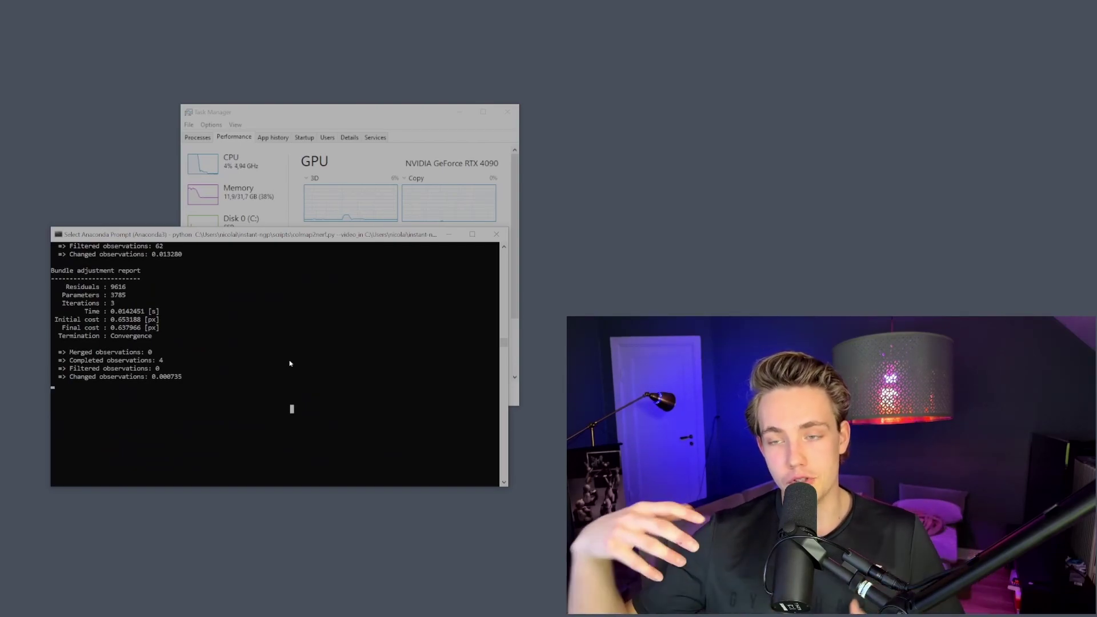
{"action": "left_click", "coordinate": [279, 176]}
{"action": "left_click", "coordinate": [141, 401]}
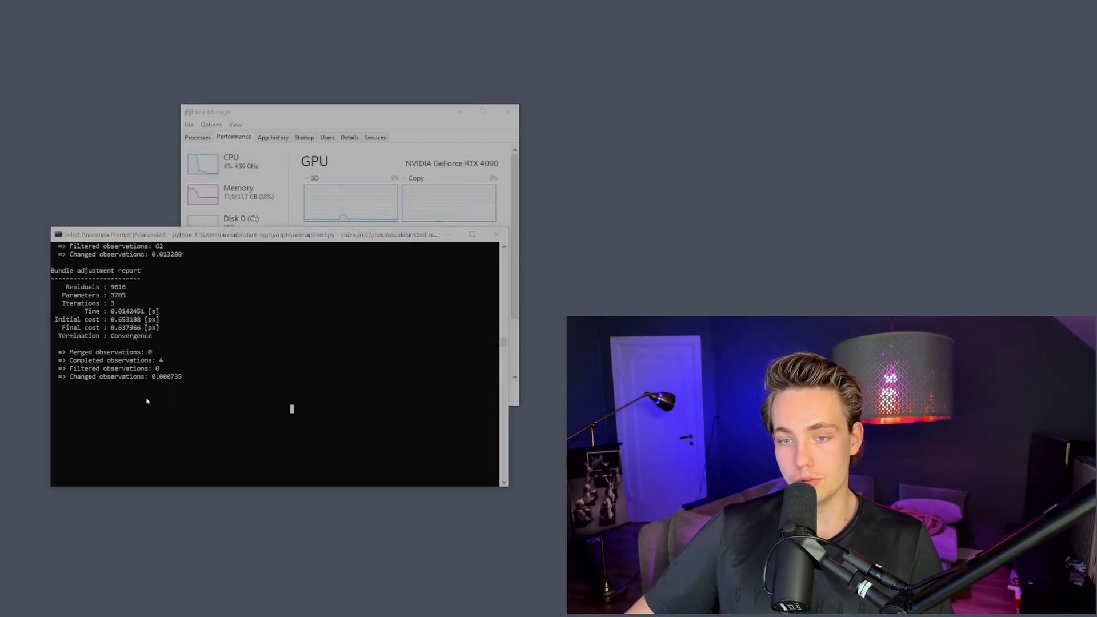
{"action": "key", "text": "Escape"}
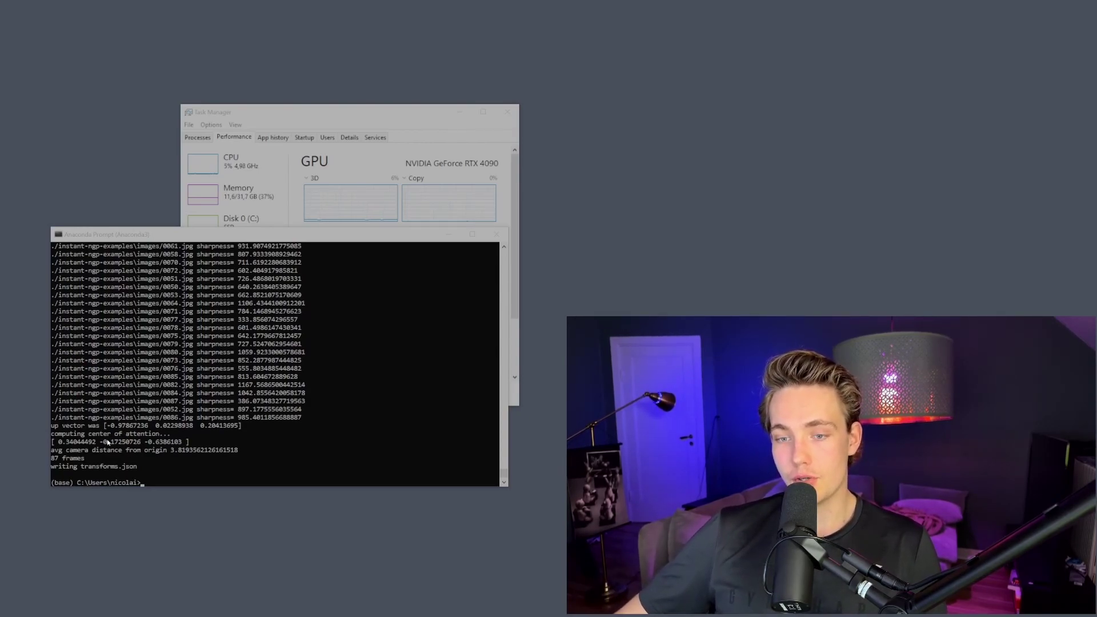
Change into the instant-ngp directory and list its contents to check the build folder and transforms.json
{"action": "left_click", "coordinate": [160, 484]}
{"action": "type", "text": "cd instant-ngp"}
{"action": "key", "text": "Return"}
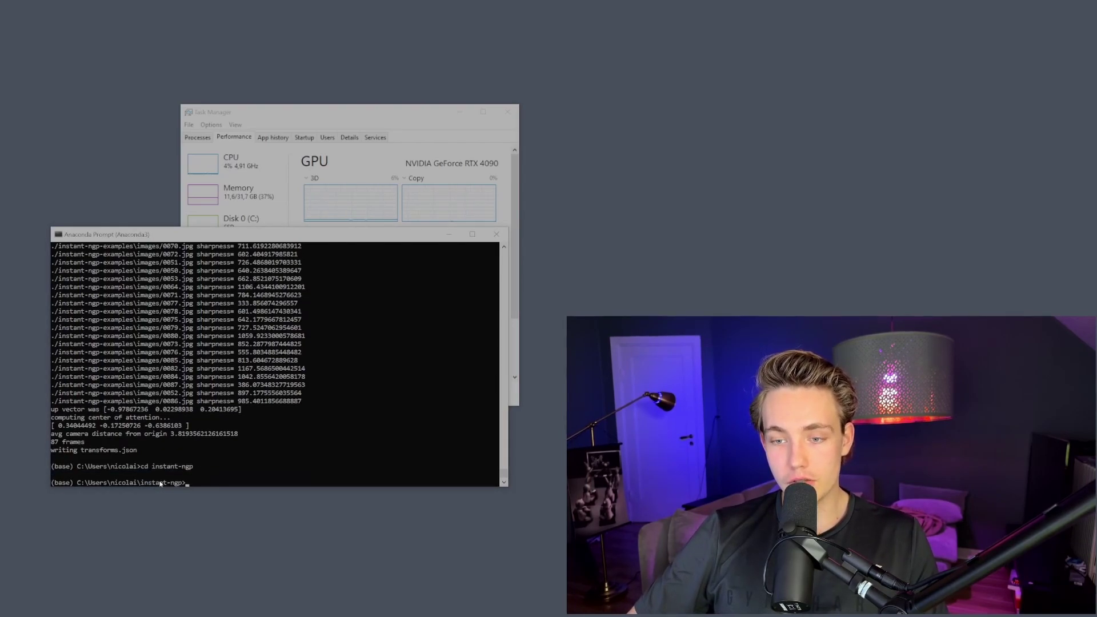
{"action": "type", "text": "dir"}
{"action": "key", "text": "Return"}
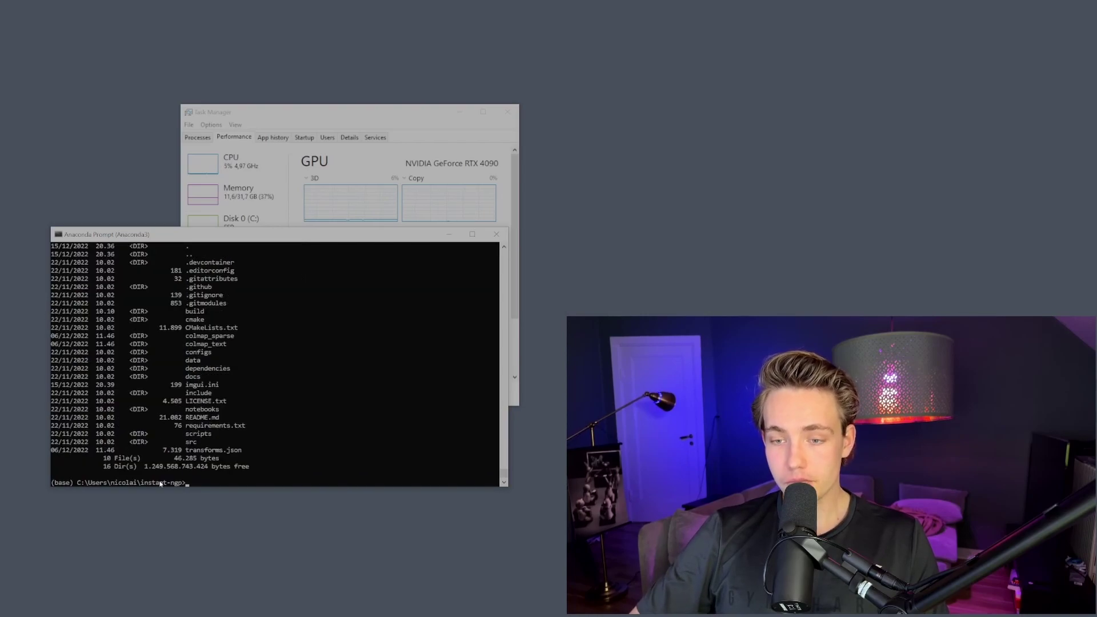
{"action": "scroll", "coordinate": [178, 421], "scroll_direction": "up", "scroll_amount": 1}
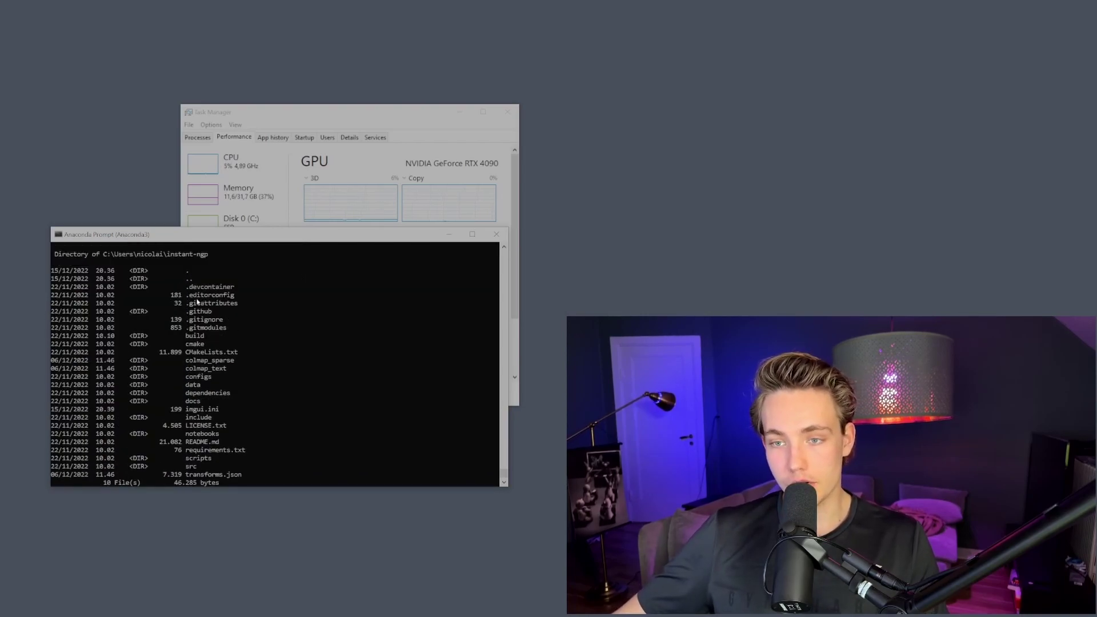
{"action": "scroll", "coordinate": [248, 357], "scroll_direction": "down", "scroll_amount": 1}
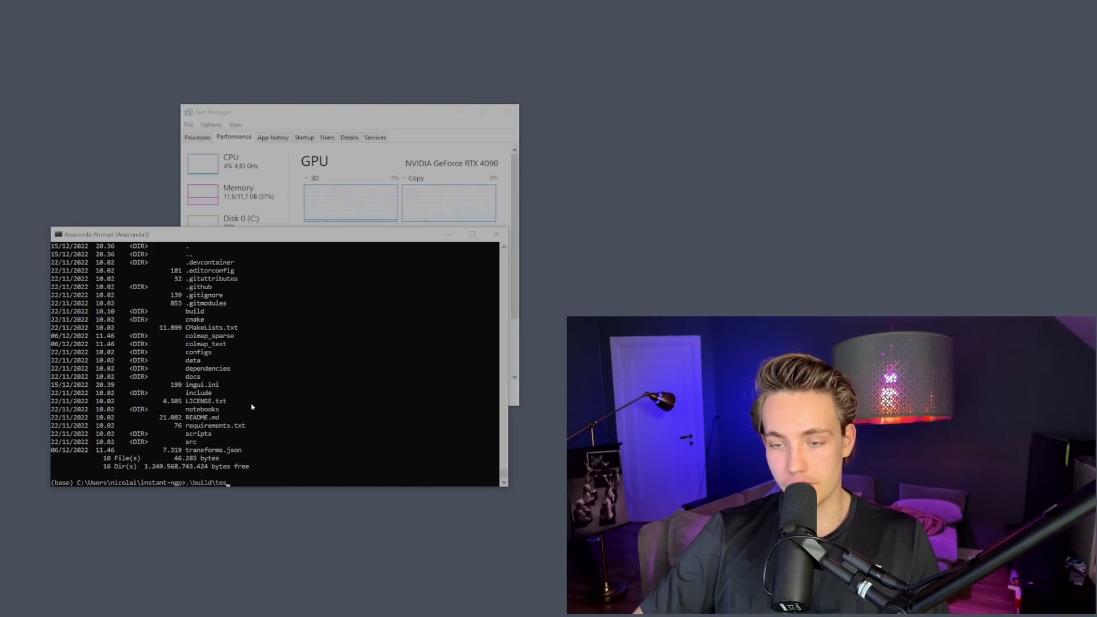
Run .\build\testbed with --mode nerf and --scene set to the full path of the instant-ngp folder
{"action": "type", "text": "bed --mode nerf --scen"}
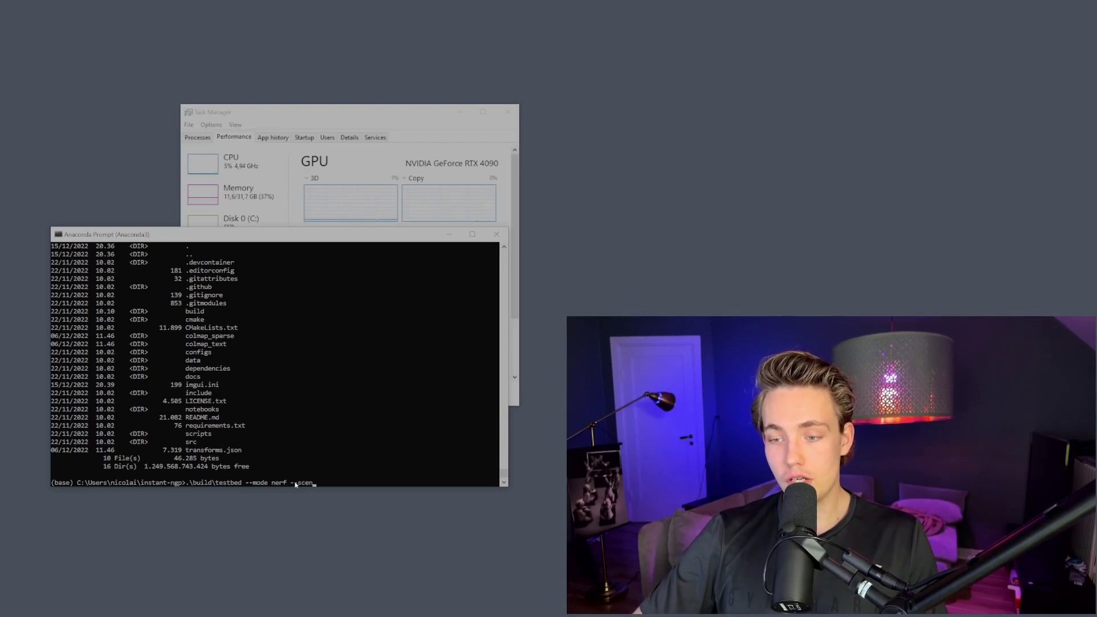
{"action": "type", "text": "e"}
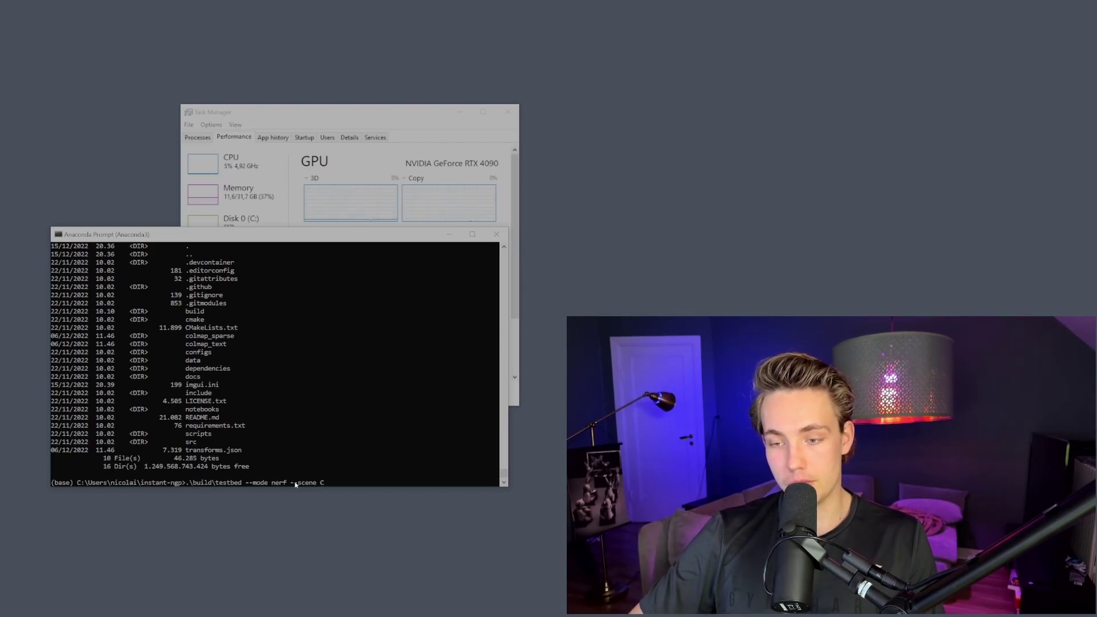
{"action": "type", "text": "C:\\Users\\nb"}
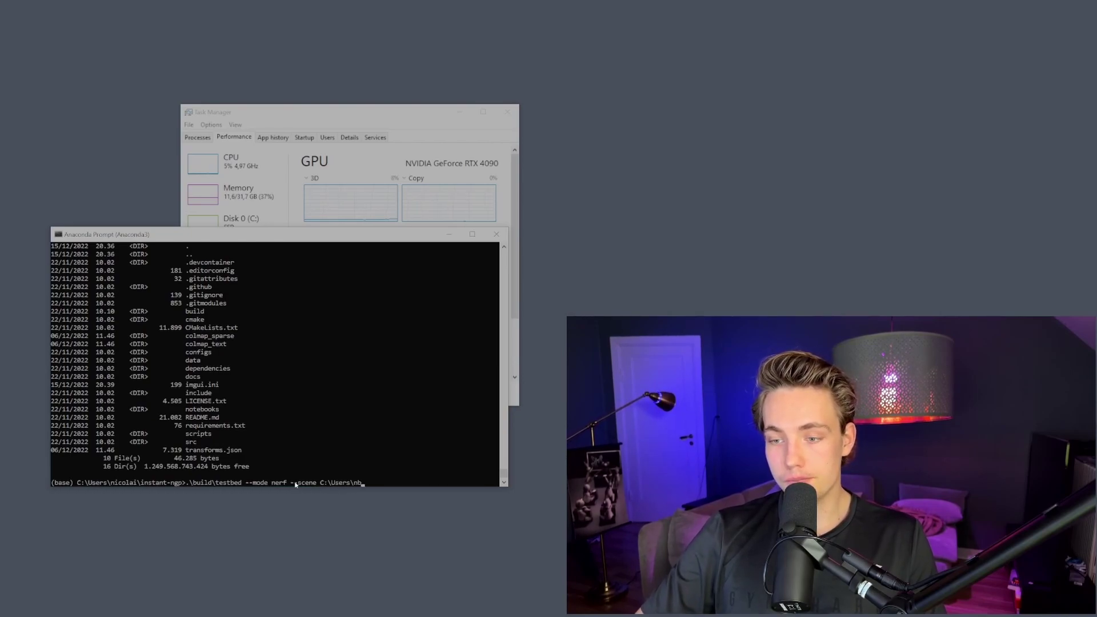
{"action": "type", "text": "colai\\i"}
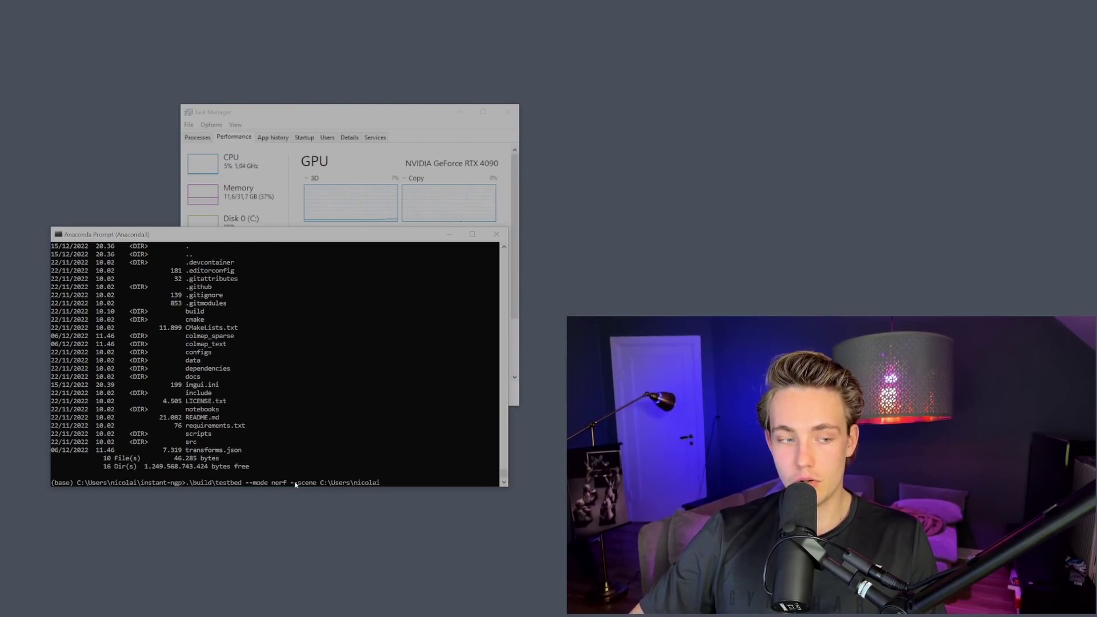
{"action": "type", "text": "nstant"}
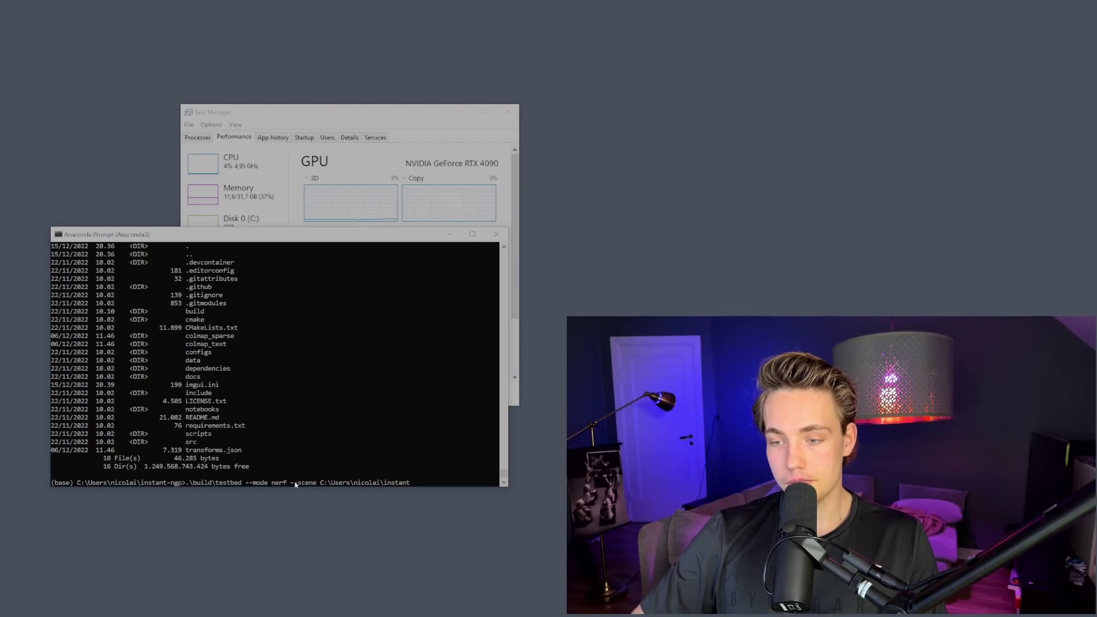
{"action": "type", "text": "-ngp\\"}
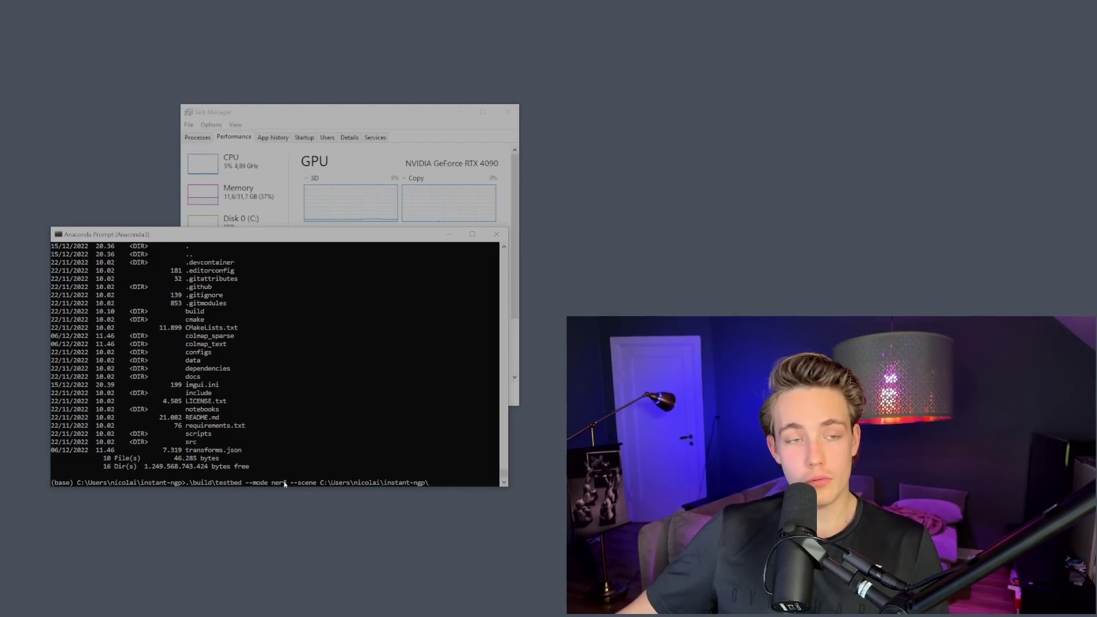
{"action": "left_click_drag", "start_coordinate": [291, 483], "coordinate": [425, 479]}
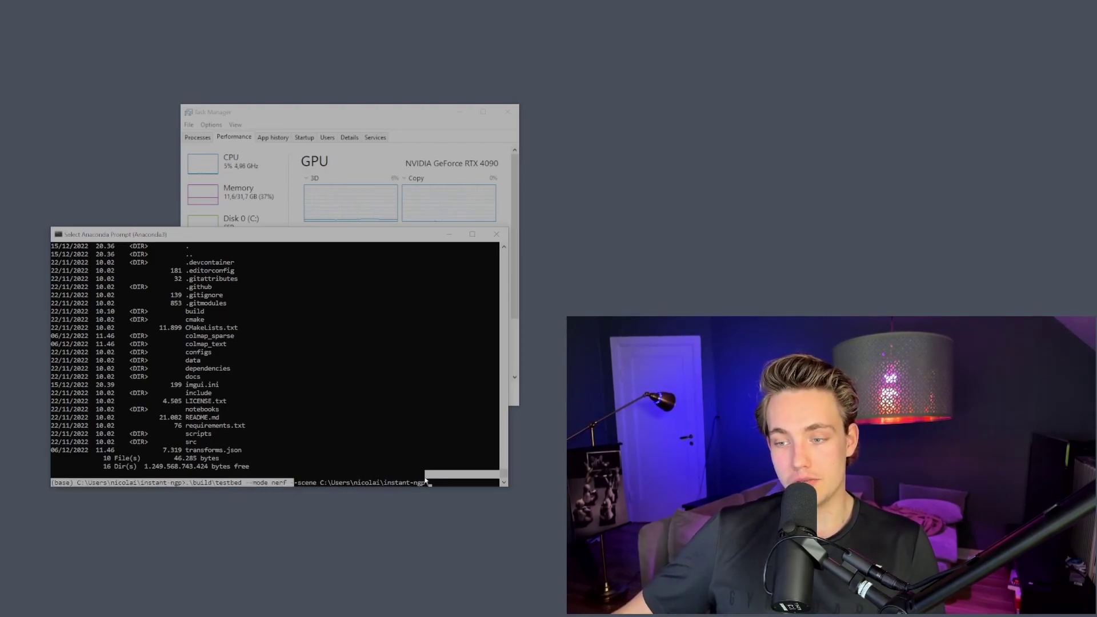
{"action": "right_click", "coordinate": [432, 484]}
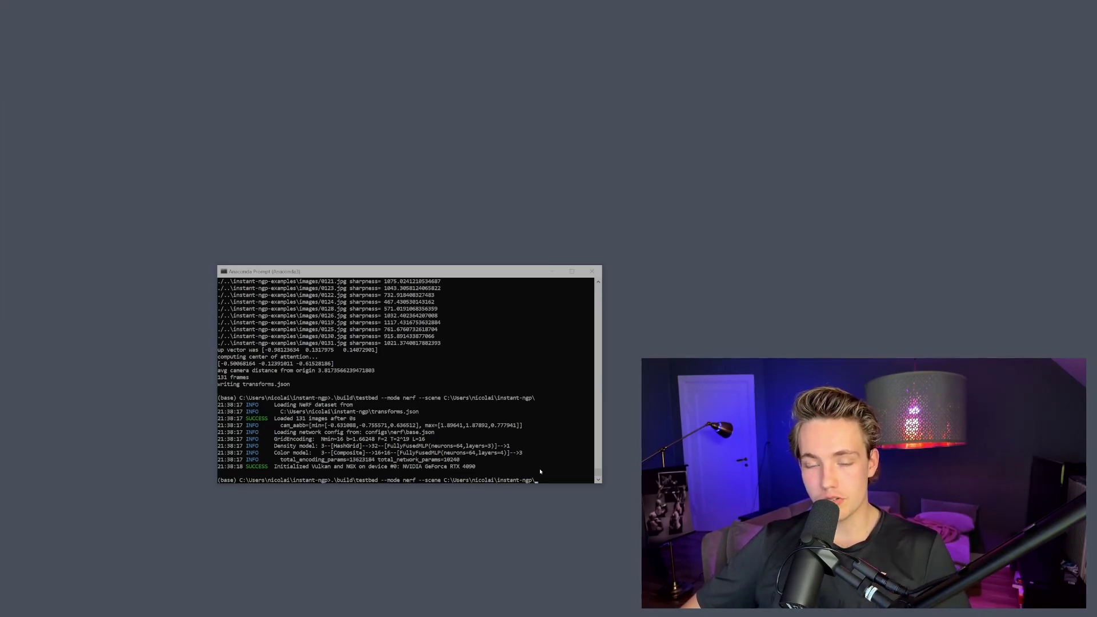
{"action": "key", "text": "Return"}
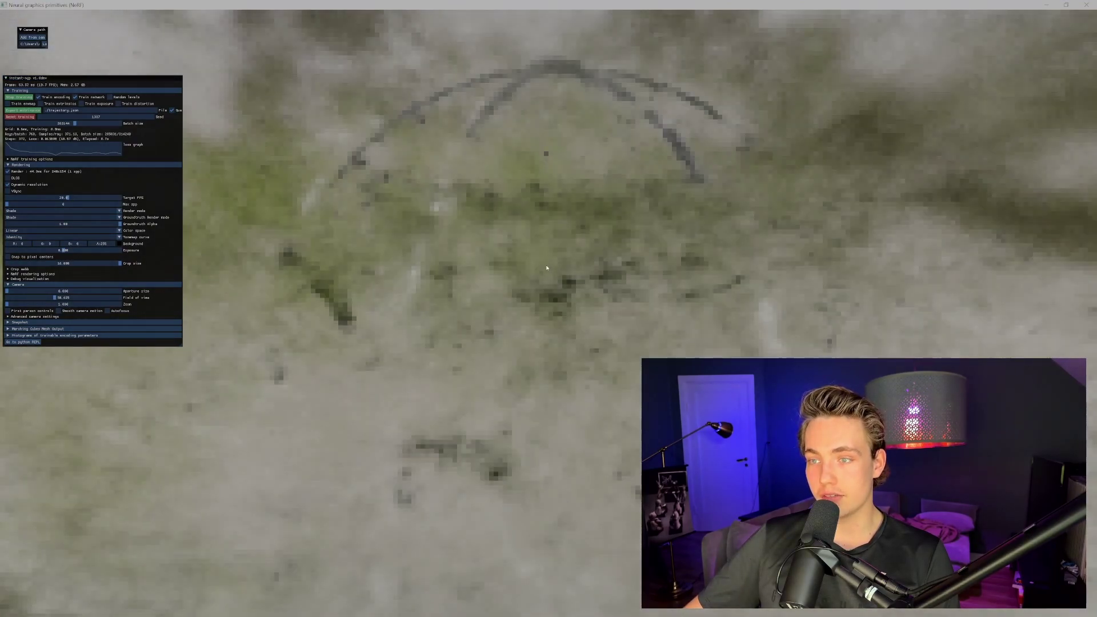
Examine the climbing dome from several angles during training, and move the settings panel into the scene to inspect the loss graph
{"action": "left_click_drag", "start_coordinate": [546, 268], "coordinate": [587, 303]}
{"action": "scroll", "coordinate": [556, 349], "scroll_direction": "up", "scroll_amount": 3}
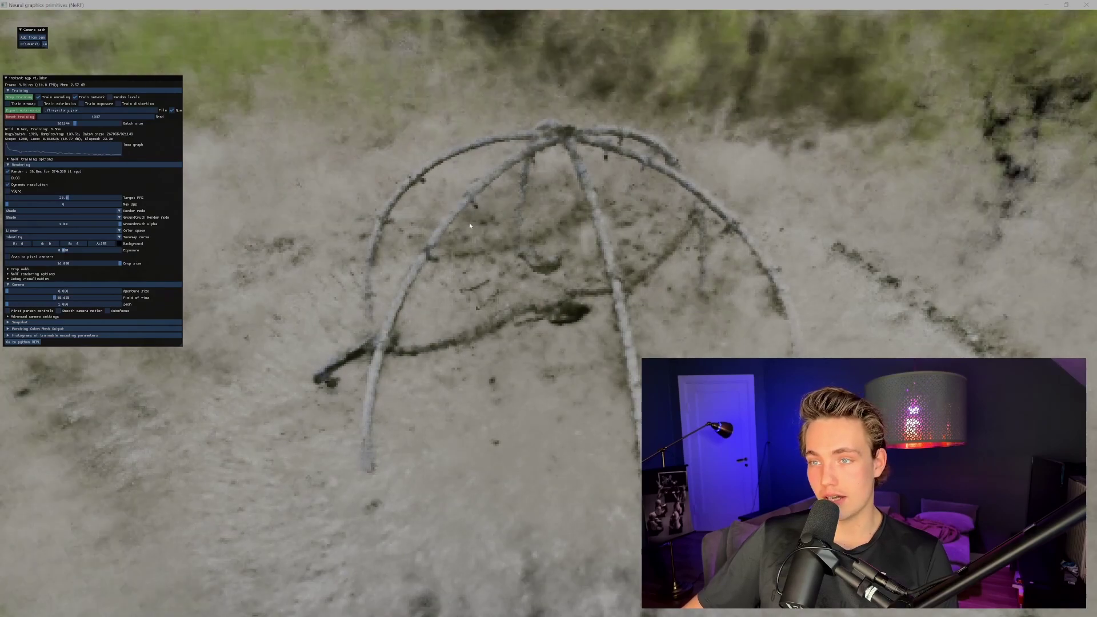
{"action": "left_click_drag", "start_coordinate": [590, 244], "coordinate": [557, 262]}
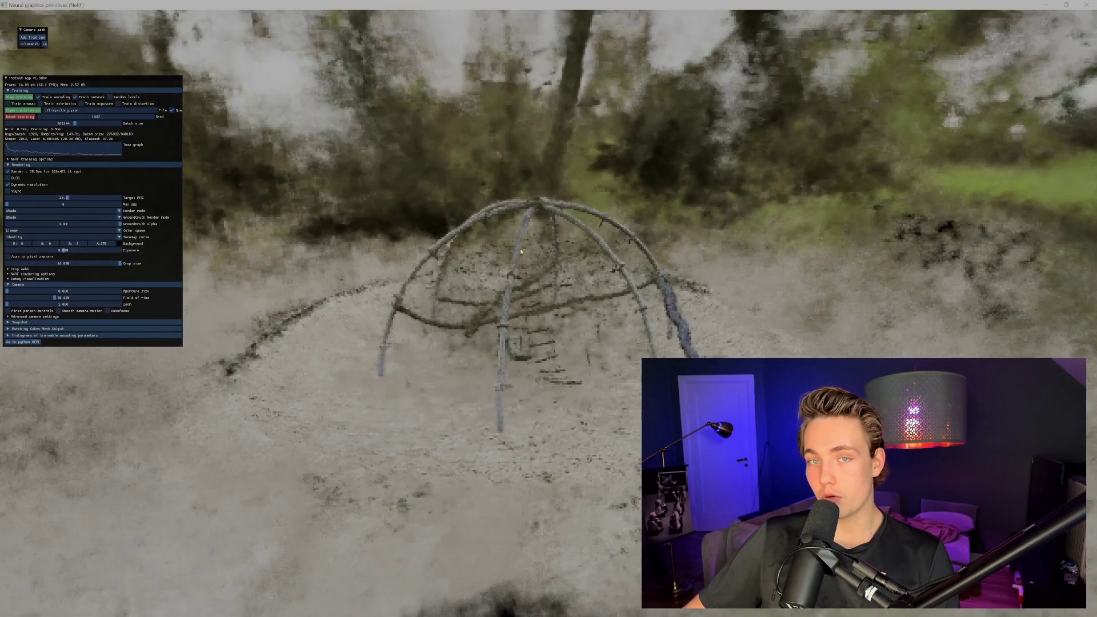
{"action": "left_click_drag", "start_coordinate": [156, 83], "coordinate": [342, 112]}
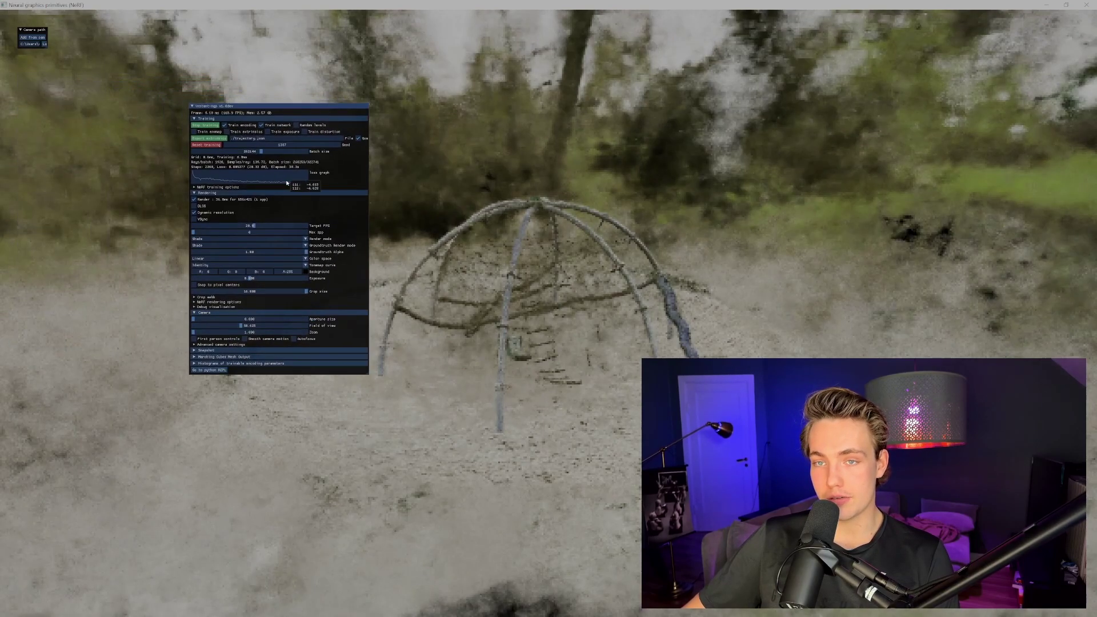
{"action": "mouse_move", "coordinate": [220, 180]}
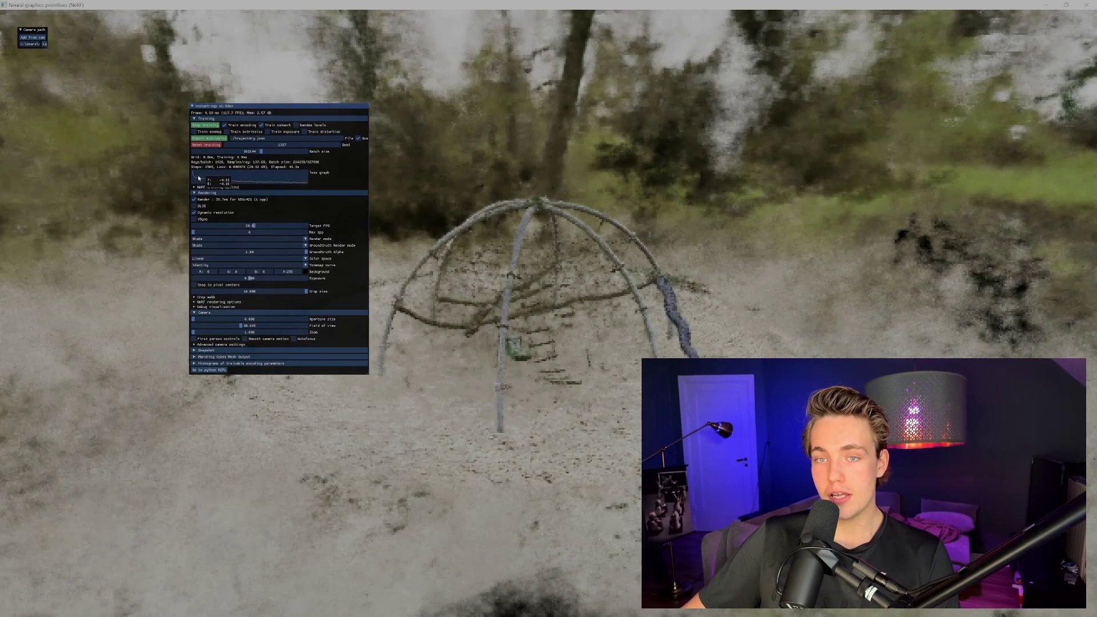
Increase the training batch size and enable DLSS with sharpening at 1.00 for the rendering
{"action": "left_click", "coordinate": [274, 151]}
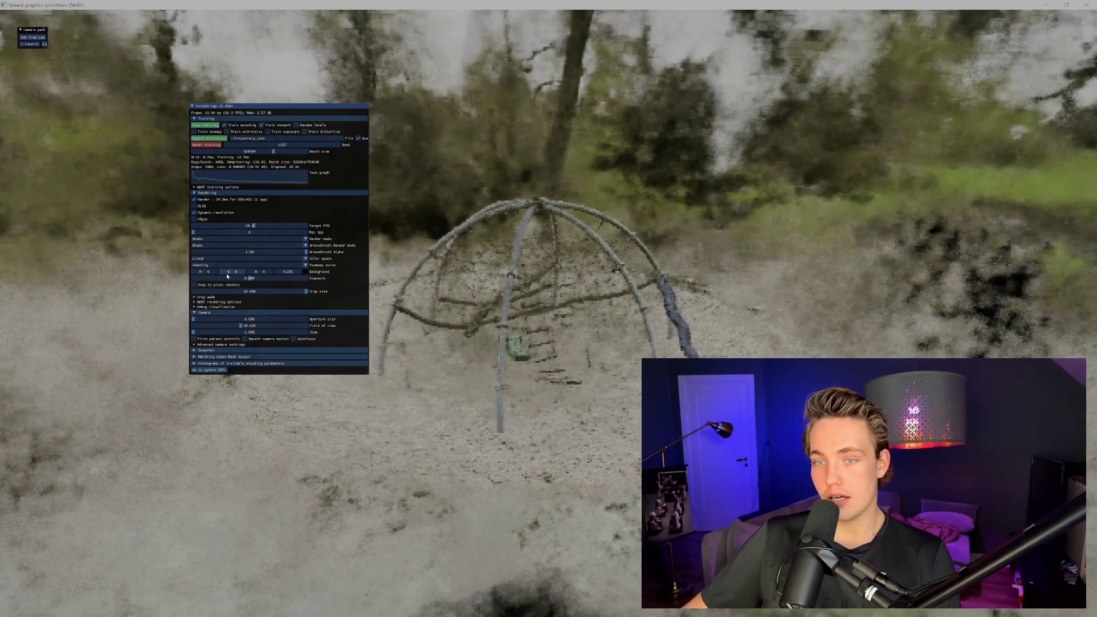
{"action": "left_click", "coordinate": [194, 212]}
{"action": "left_click", "coordinate": [195, 208]}
{"action": "left_click_drag", "start_coordinate": [227, 213], "coordinate": [310, 212]}
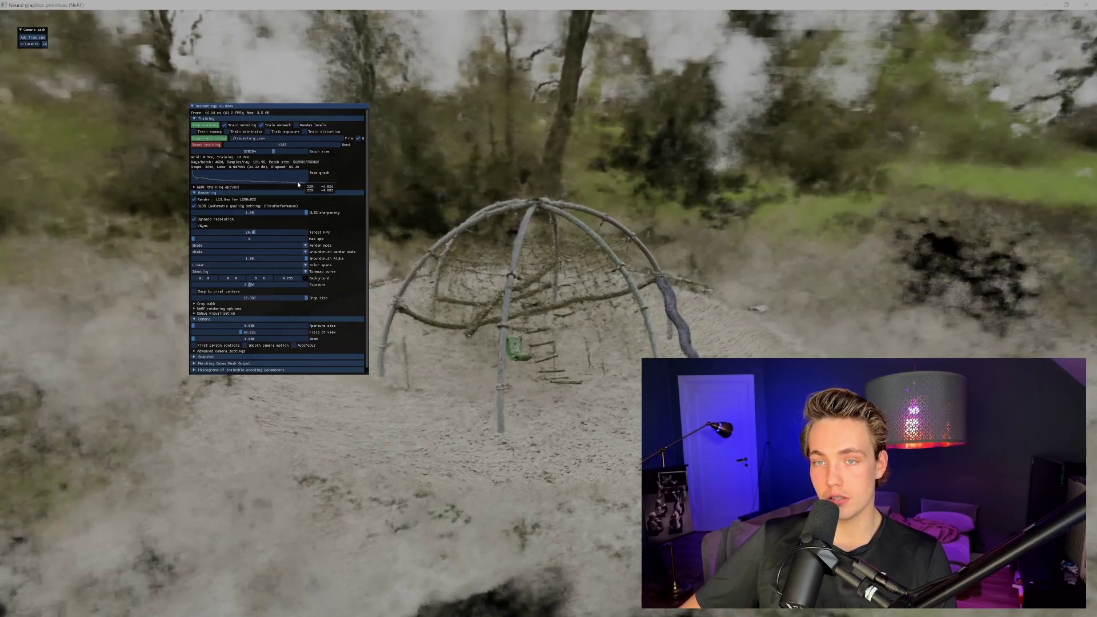
{"action": "left_click_drag", "start_coordinate": [527, 264], "coordinate": [536, 310]}
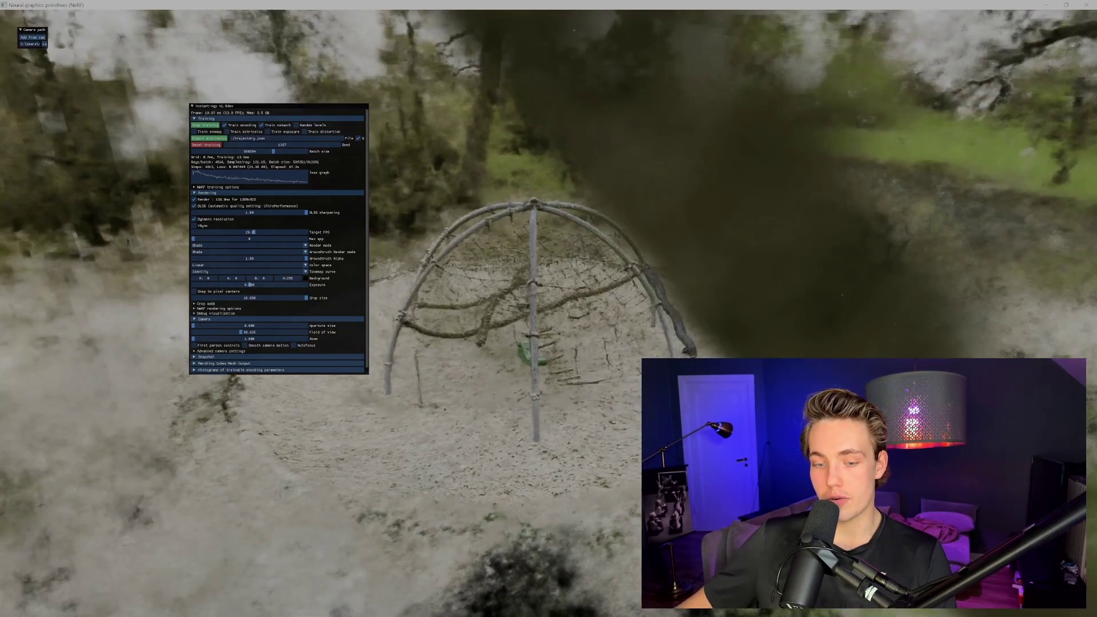
Open the extracted frame 0001.jpg from the images folder in instant-ngp-examples
{"action": "key", "text": "super+e"}
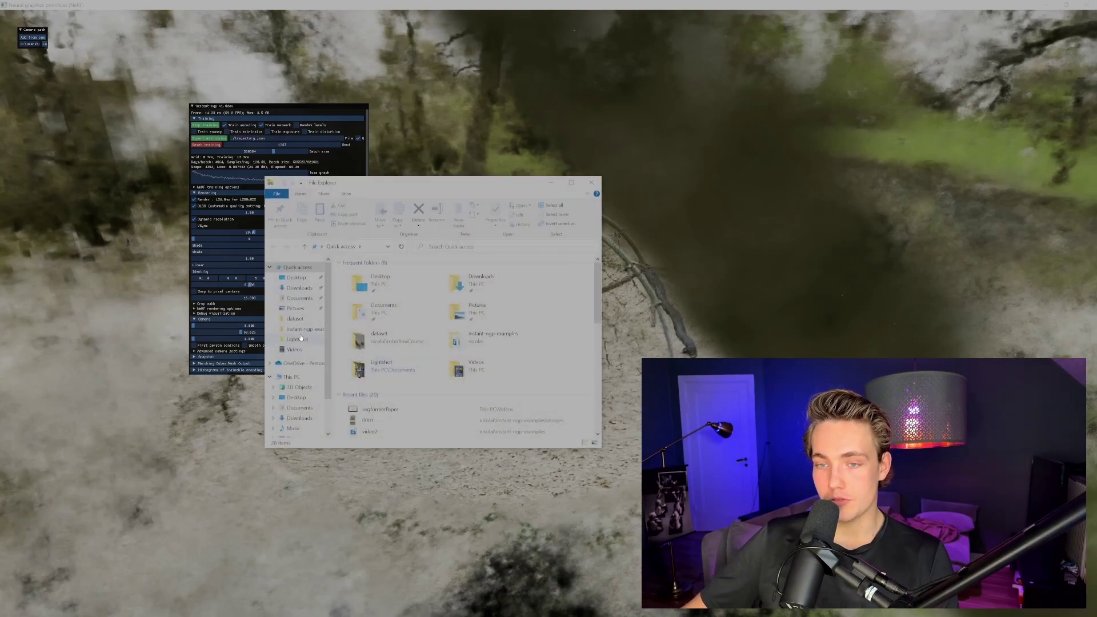
{"action": "left_click", "coordinate": [301, 330]}
{"action": "double_click", "coordinate": [368, 288]}
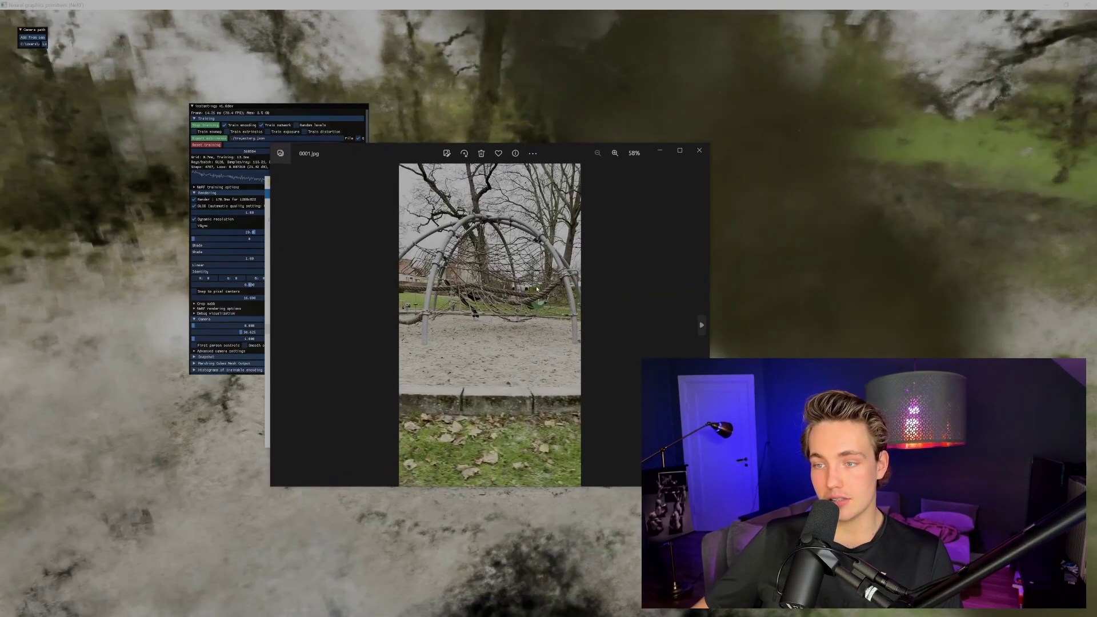
Browse the extracted video frames from 0001.jpg through 0065.jpg to review the camera path around the dome
{"action": "key", "text": "Right"}
{"action": "key", "text": "Right"}
{"action": "key", "text": "Right"}
{"action": "key", "text": "Right"}
{"action": "key", "text": "Right"}
{"action": "key", "text": "Right"}
{"action": "key", "text": "Right"}
{"action": "key", "text": "Right"}
{"action": "key", "text": "Right"}
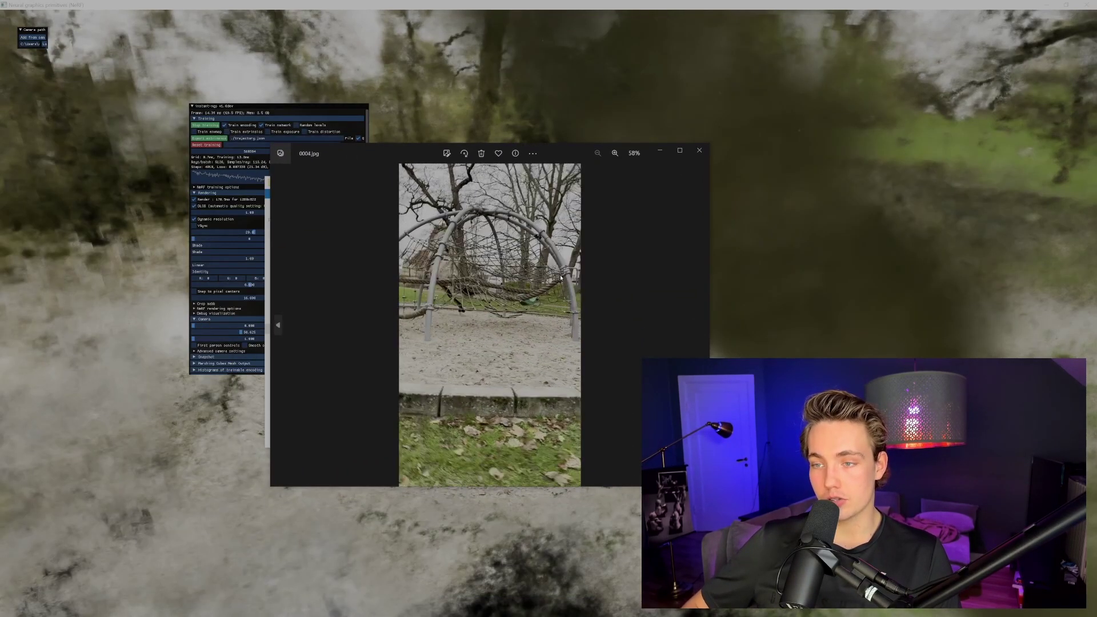
{"action": "key", "text": "Right"}
{"action": "key", "text": "Right"}
{"action": "key", "text": "Right"}
{"action": "key", "text": "Right"}
{"action": "key", "text": "Right"}
{"action": "key", "text": "Right"}
{"action": "key", "text": "Right"}
{"action": "key", "text": "Right"}
{"action": "key", "text": "Right"}
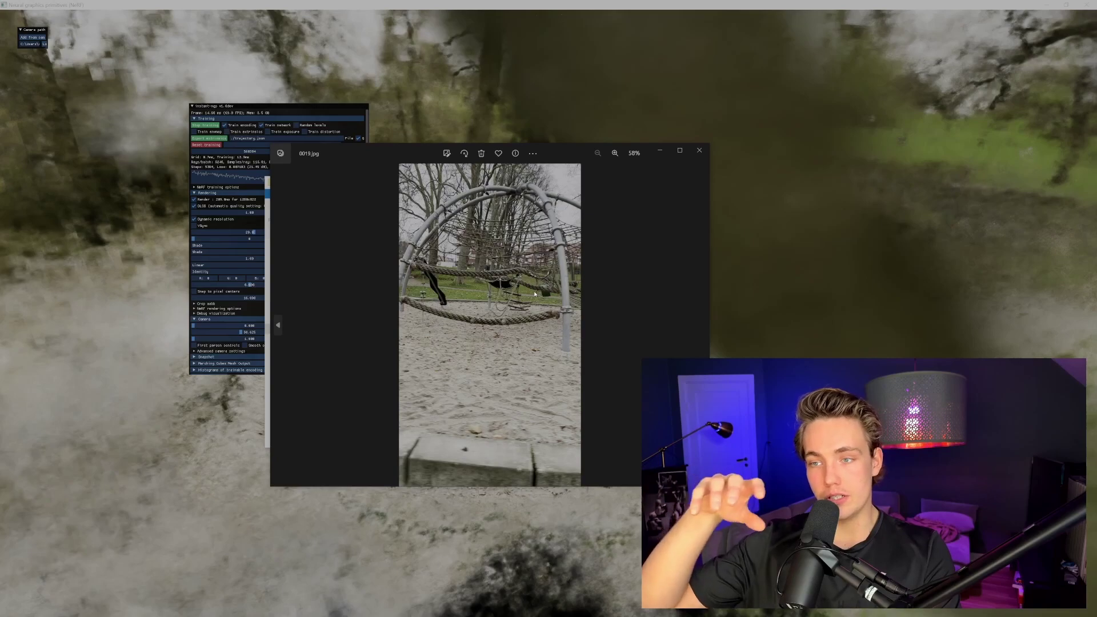
{"action": "key", "text": "Right"}
{"action": "key", "text": "Right"}
{"action": "key", "text": "Right"}
{"action": "key", "text": "Right"}
{"action": "key", "text": "Right"}
{"action": "key", "text": "Right"}
{"action": "key", "text": "Right"}
{"action": "key", "text": "Right"}
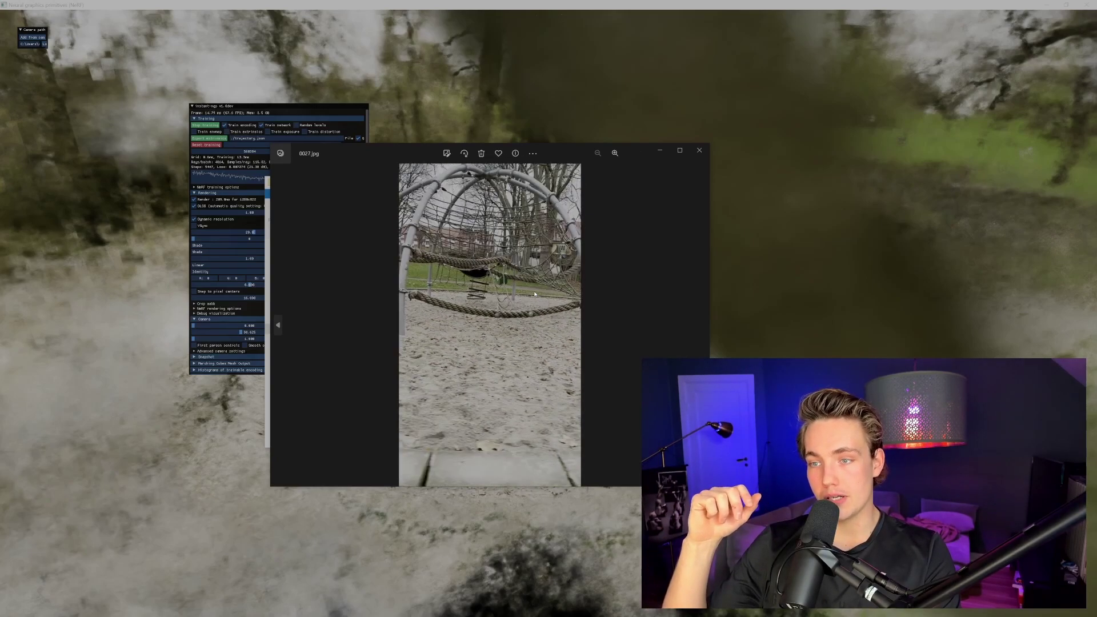
{"action": "key", "text": "Right"}
{"action": "key", "text": "Right"}
{"action": "key", "text": "Right"}
{"action": "key", "text": "Right"}
{"action": "key", "text": "Right"}
{"action": "key", "text": "Right"}
{"action": "key", "text": "Right"}
{"action": "key", "text": "Right"}
{"action": "key", "text": "Right"}
{"action": "key", "text": "Right"}
{"action": "key", "text": "Right"}
{"action": "key", "text": "Right"}
{"action": "key", "text": "Right"}
{"action": "key", "text": "Right"}
{"action": "key", "text": "Right"}
{"action": "key", "text": "Right"}
{"action": "key", "text": "Right"}
{"action": "key", "text": "Right"}
{"action": "key", "text": "Right"}
{"action": "key", "text": "Right"}
{"action": "key", "text": "Right"}
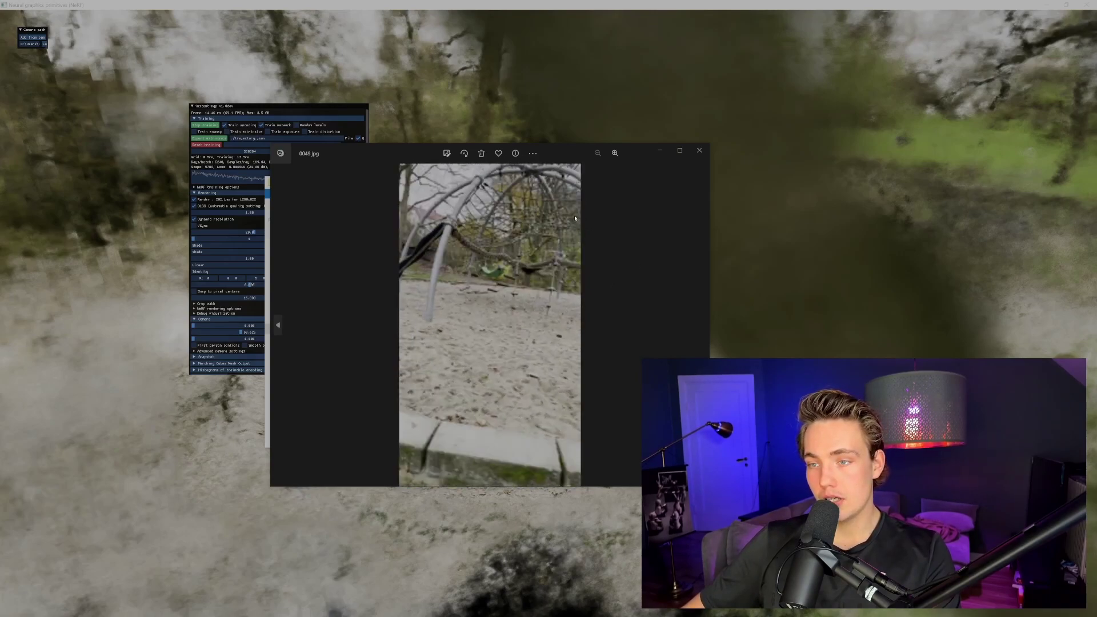
{"action": "key", "text": "Right"}
{"action": "key", "text": "Right"}
{"action": "key", "text": "Right"}
{"action": "key", "text": "Right"}
{"action": "key", "text": "Right"}
{"action": "key", "text": "Right"}
{"action": "key", "text": "Right"}
{"action": "key", "text": "Right"}
{"action": "key", "text": "Right"}
{"action": "key", "text": "Right"}
{"action": "key", "text": "Right"}
{"action": "key", "text": "Right"}
{"action": "key", "text": "Right"}
{"action": "key", "text": "Right"}
{"action": "key", "text": "Right"}
{"action": "key", "text": "Right"}
{"action": "key", "text": "Right"}
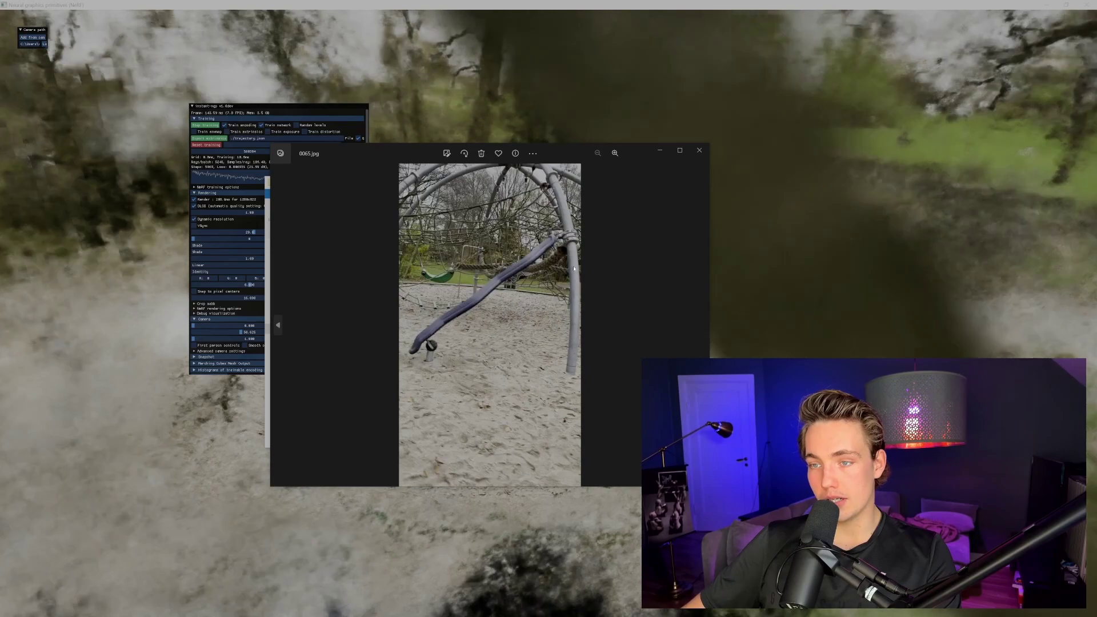
Place the photo viewer beside the settings panel, browse on to frame 0076.jpg and close the viewer
{"action": "left_click_drag", "start_coordinate": [420, 159], "coordinate": [554, 164]}
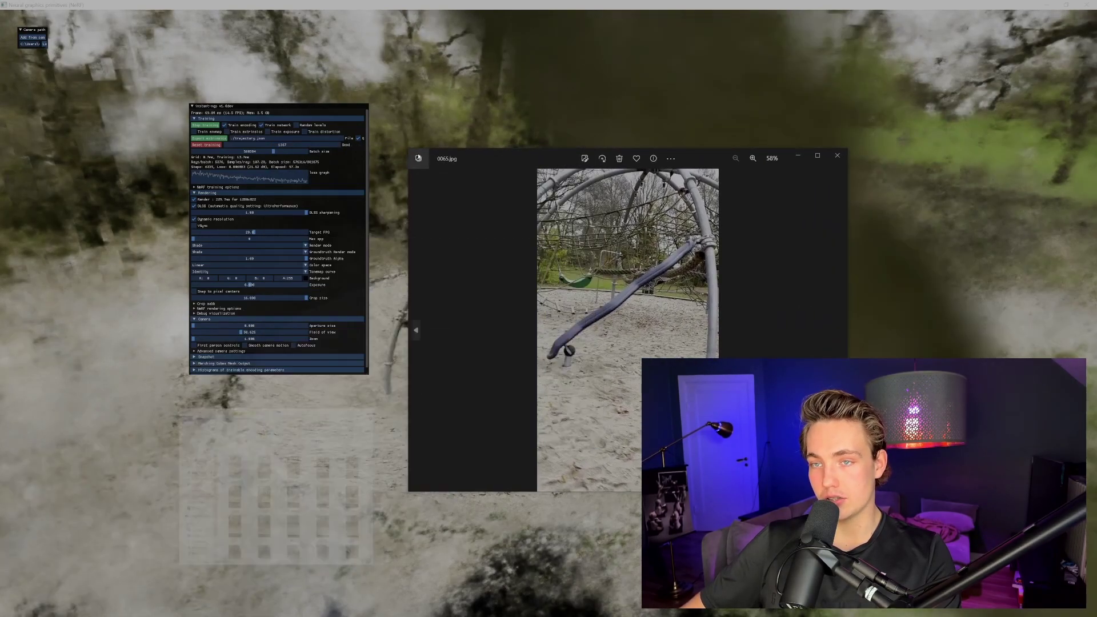
{"action": "mouse_move", "coordinate": [473, 158]}
{"action": "left_mouse_down"}
{"action": "mouse_move", "coordinate": [758, 161]}
{"action": "mouse_move", "coordinate": [421, 154]}
{"action": "mouse_move", "coordinate": [483, 153]}
{"action": "mouse_move", "coordinate": [467, 152]}
{"action": "left_mouse_up"}
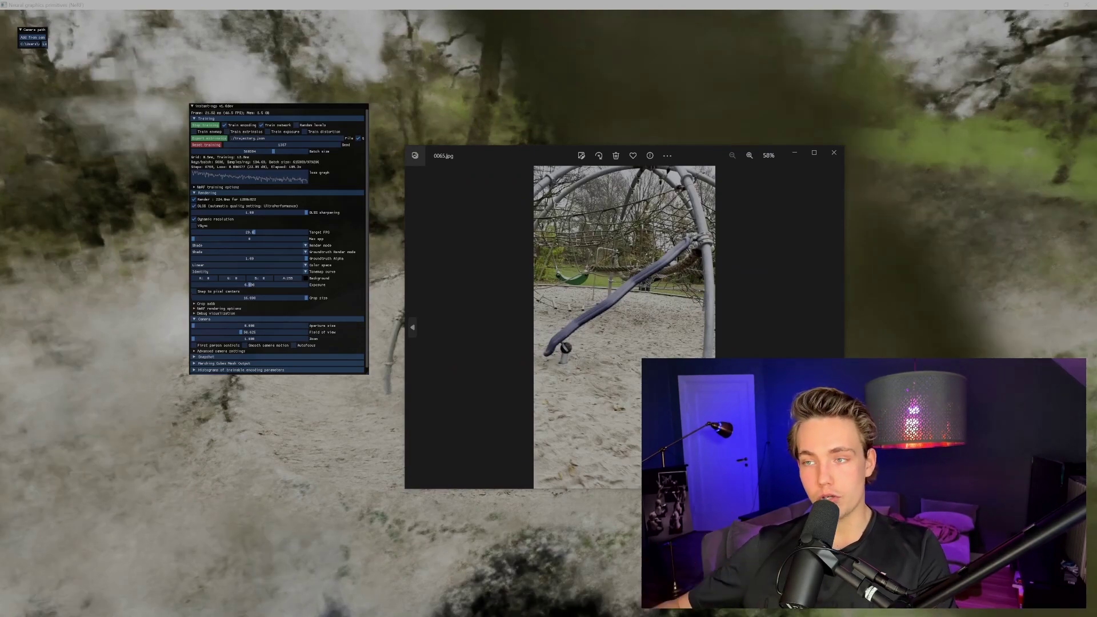
{"action": "left_click_drag", "start_coordinate": [494, 165], "coordinate": [475, 166]}
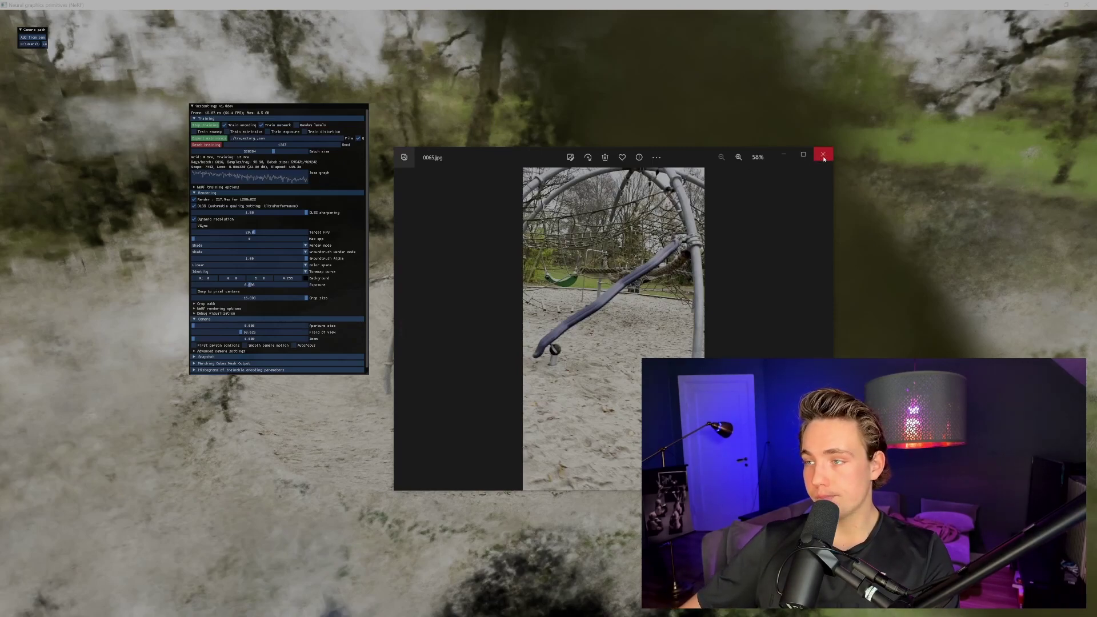
{"action": "scroll", "coordinate": [717, 270], "scroll_direction": "down", "scroll_amount": 11}
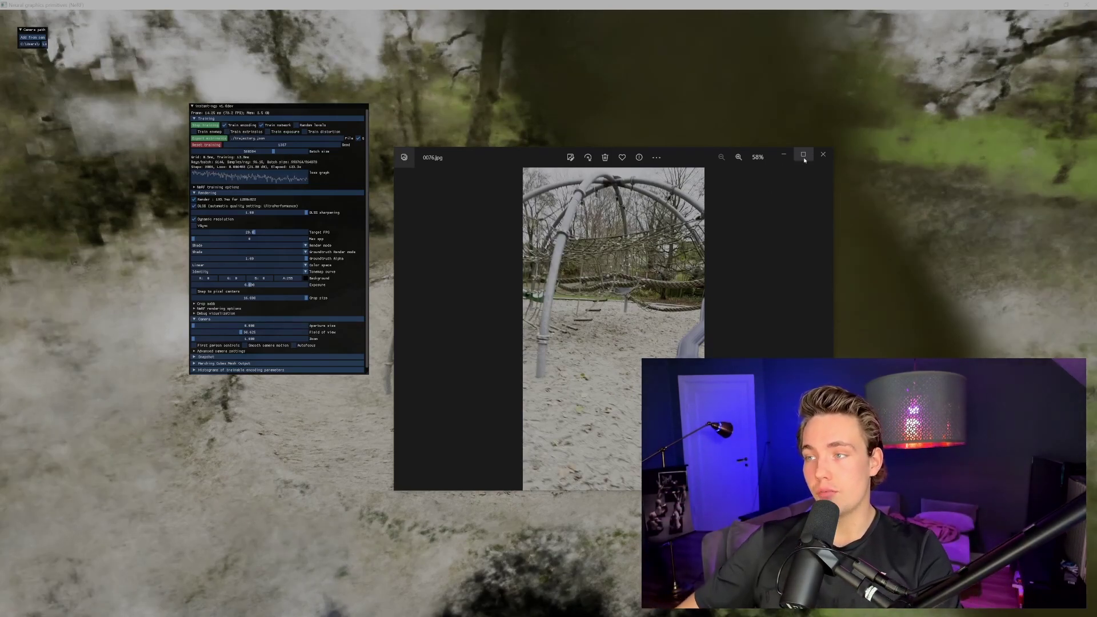
{"action": "left_click", "coordinate": [822, 154]}
Inspect the trained NeRF from around the climbing dome and up close at the blue slide
{"action": "left_click_drag", "start_coordinate": [743, 229], "coordinate": [581, 227]}
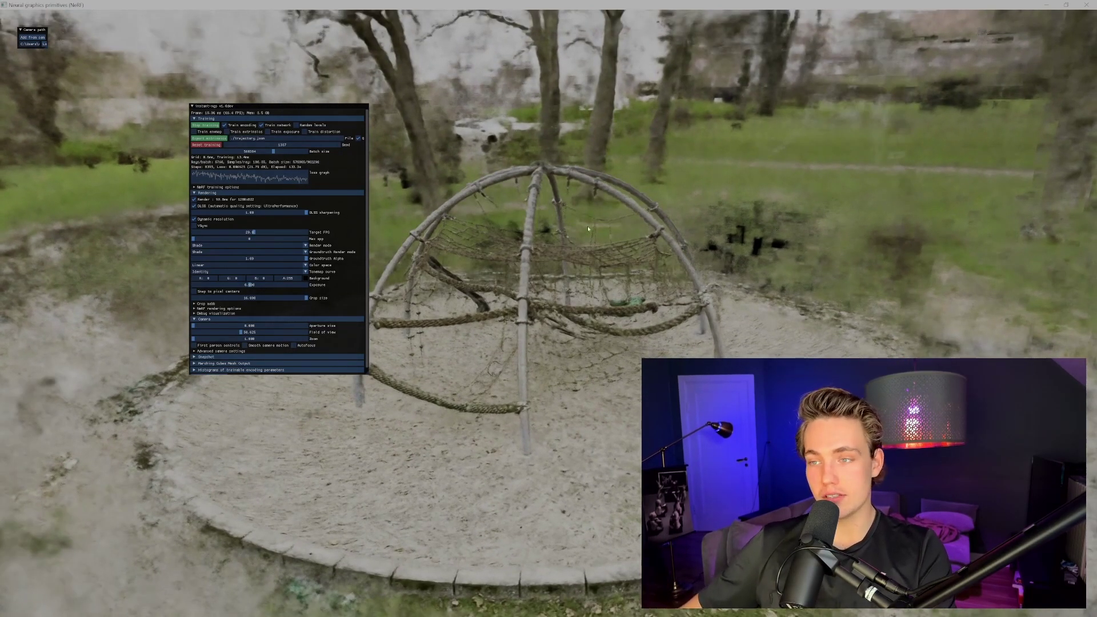
{"action": "left_click_drag", "start_coordinate": [602, 187], "coordinate": [578, 152]}
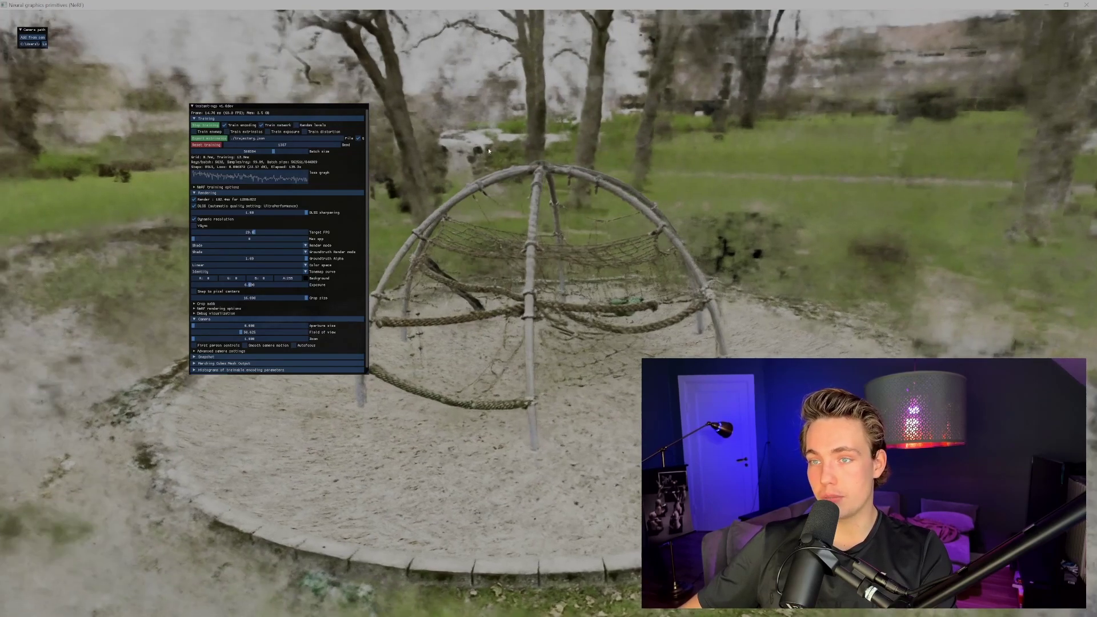
{"action": "left_click_drag", "start_coordinate": [466, 140], "coordinate": [589, 227]}
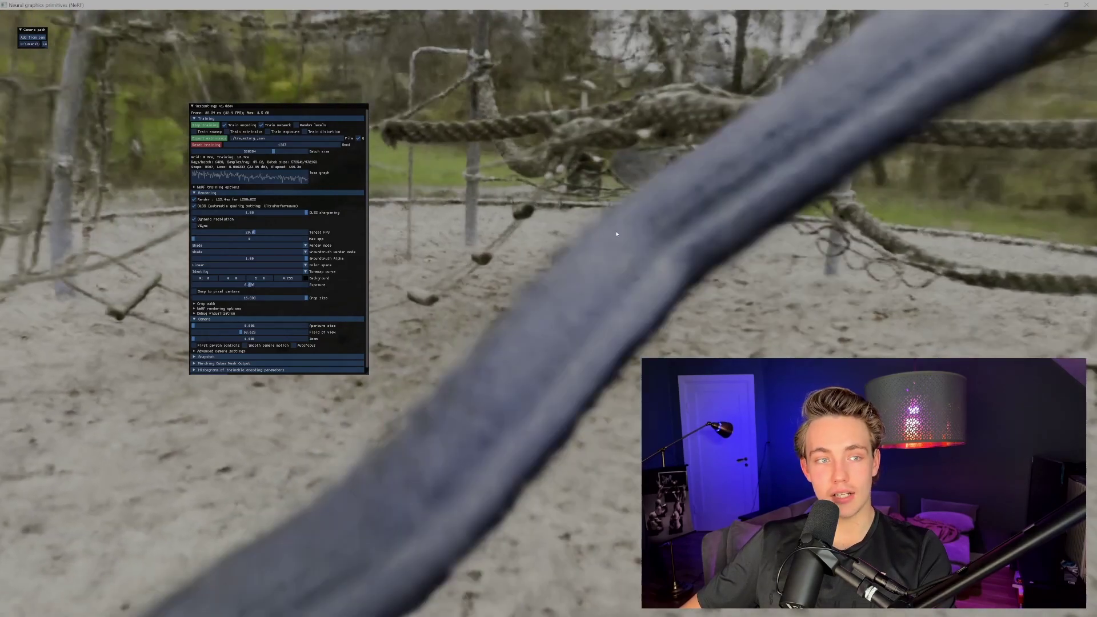
{"action": "scroll", "coordinate": [615, 234], "scroll_direction": "down", "scroll_amount": 10}
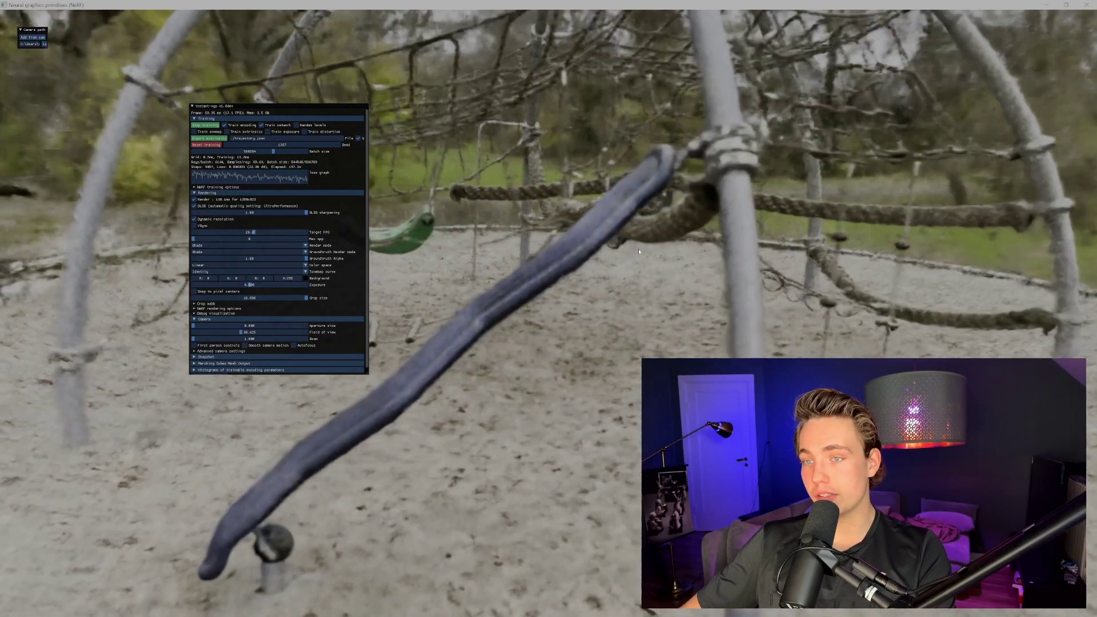
Move the settings panel clear of the climbing dome and inspect the NeRF from other sides
{"action": "left_click_drag", "start_coordinate": [638, 252], "coordinate": [683, 250]}
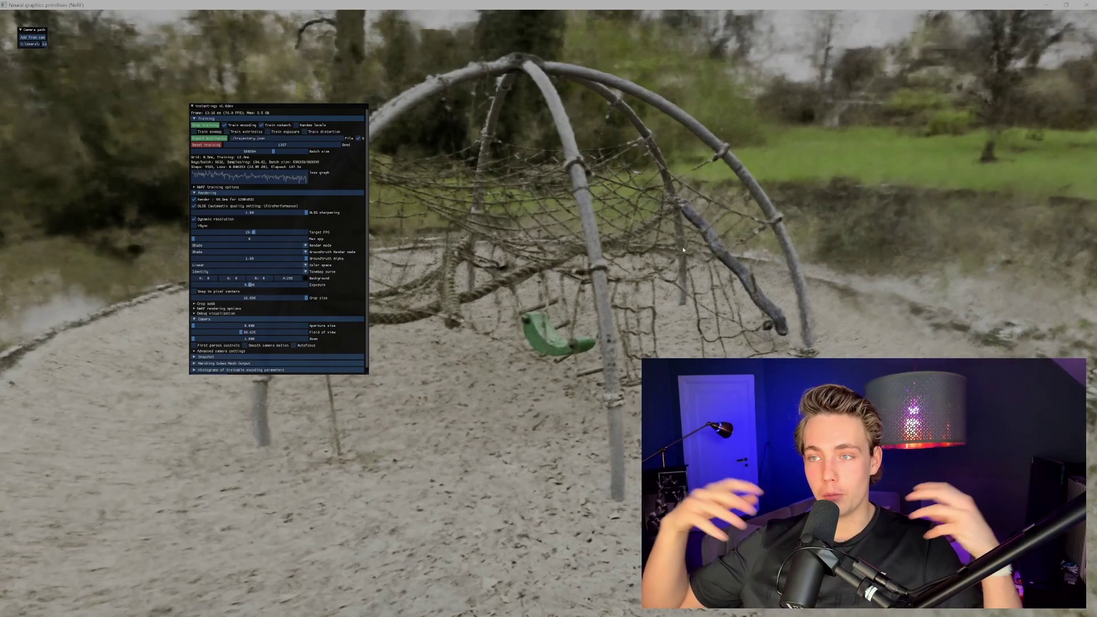
{"action": "left_click_drag", "start_coordinate": [355, 115], "coordinate": [276, 108]}
{"action": "left_click_drag", "start_coordinate": [354, 143], "coordinate": [618, 175]}
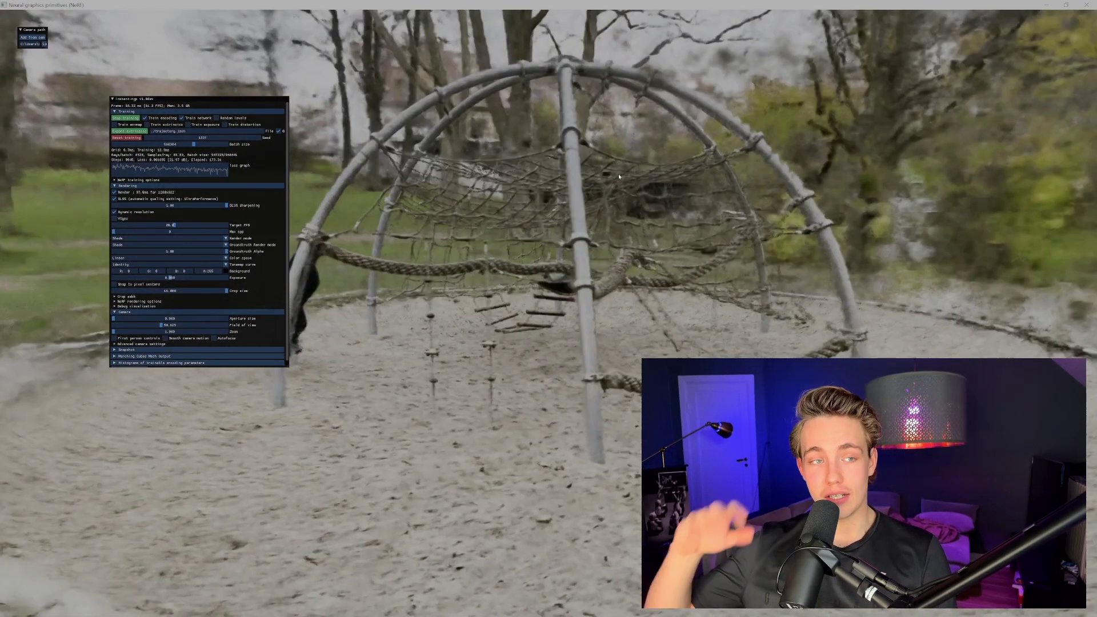
Expand the NeRF rendering options and review the remaining rendering, camera, snapshot and mesh output settings
{"action": "scroll", "coordinate": [170, 305], "scroll_direction": "down", "scroll_amount": 1}
{"action": "left_click", "coordinate": [151, 295]}
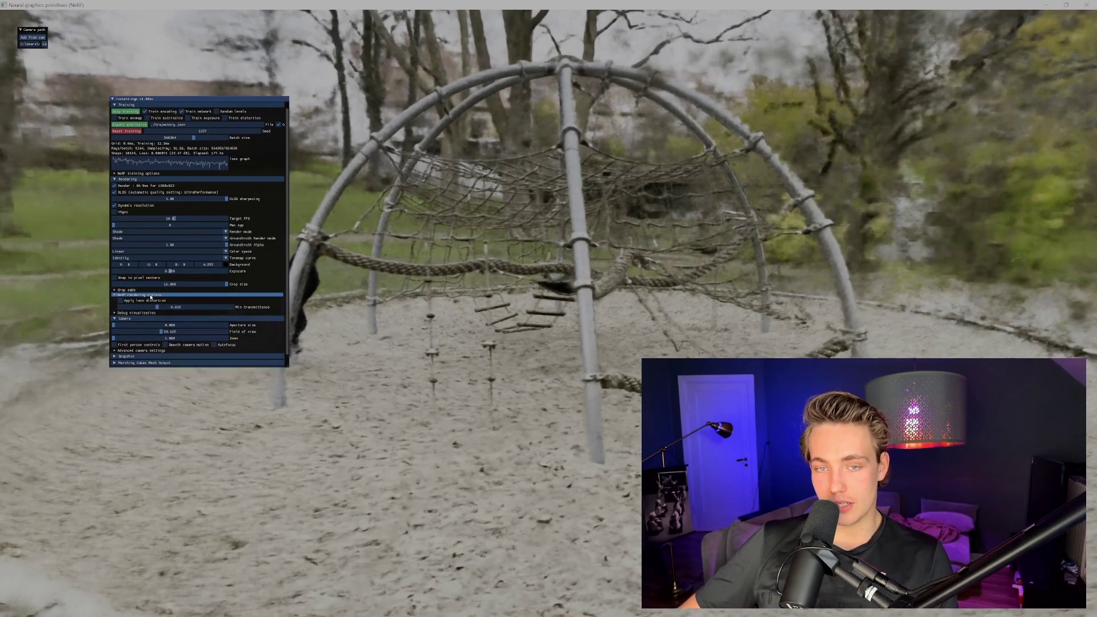
{"action": "scroll", "coordinate": [249, 309], "scroll_direction": "down", "scroll_amount": 1}
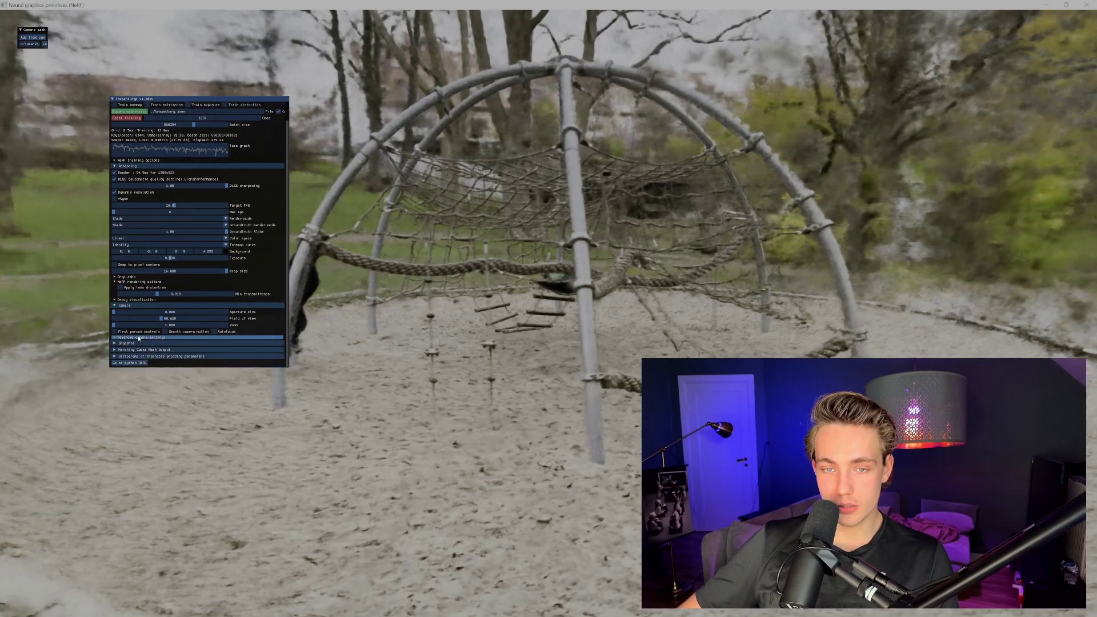
{"action": "scroll", "coordinate": [187, 342], "scroll_direction": "down", "scroll_amount": 1}
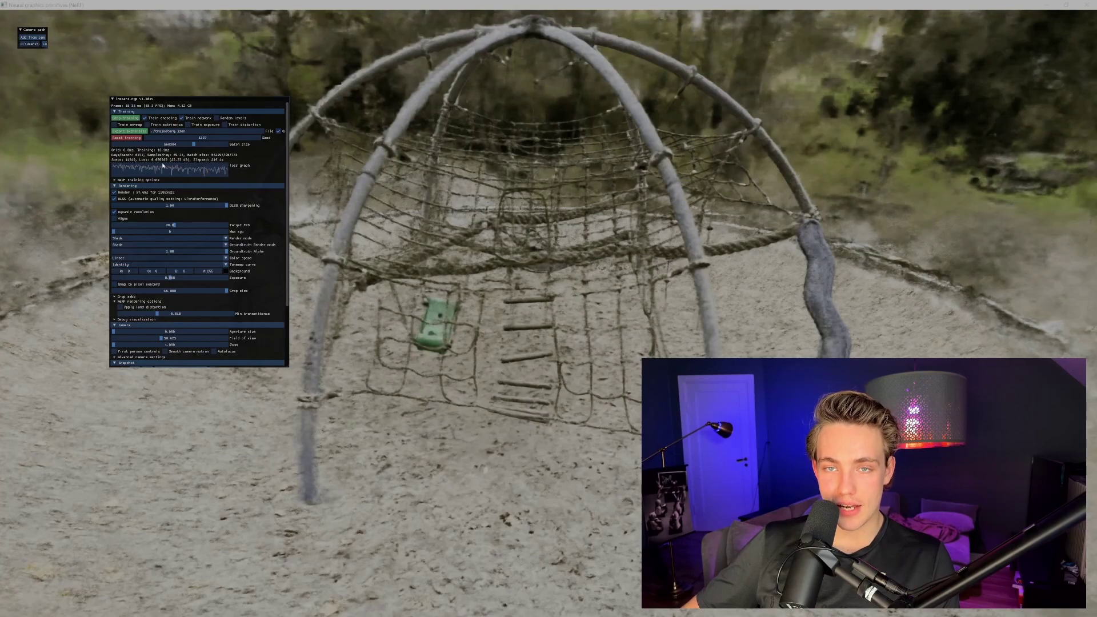
Increase the training batch size and examine the climbing dome's reconstruction from several sides, close up and from farther away
{"action": "left_click", "coordinate": [191, 147]}
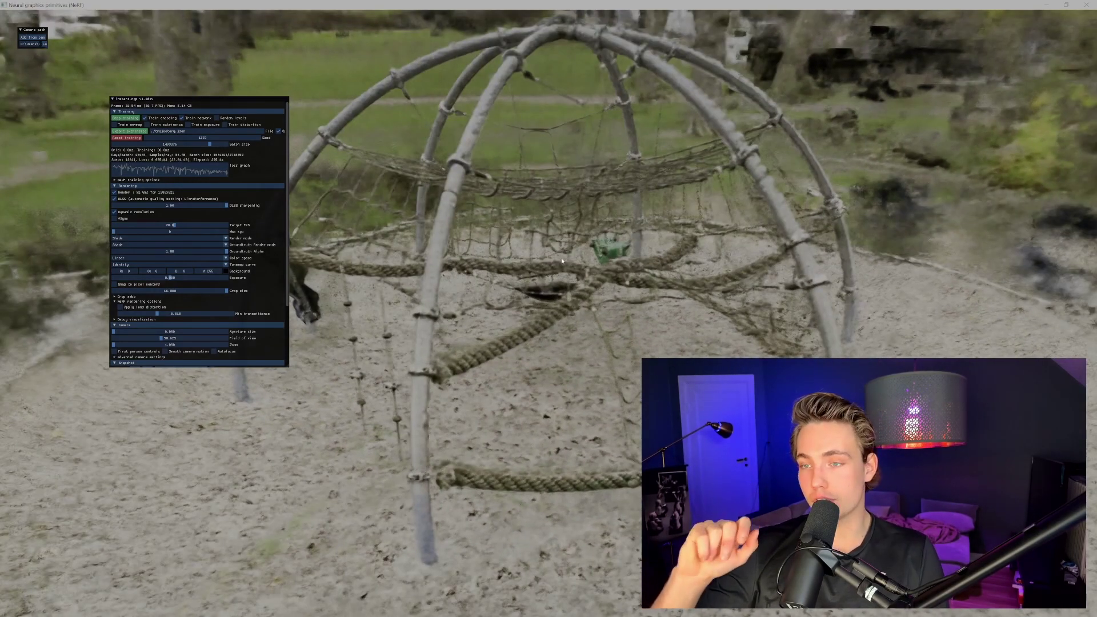
{"action": "left_click_drag", "start_coordinate": [562, 261], "coordinate": [495, 244]}
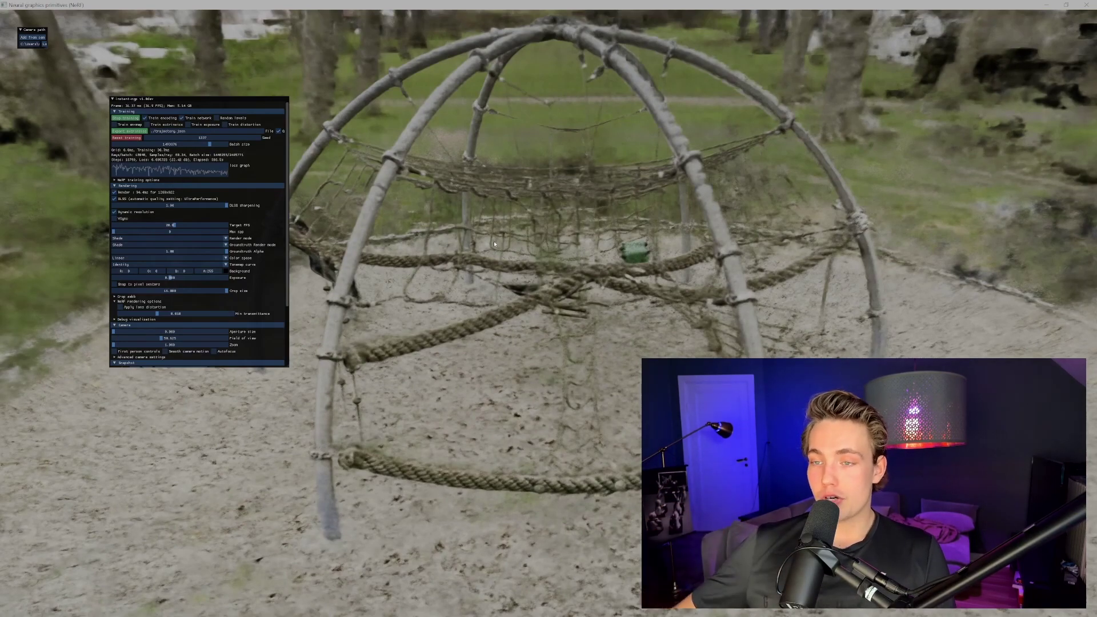
{"action": "left_click_drag", "start_coordinate": [495, 235], "coordinate": [536, 243]}
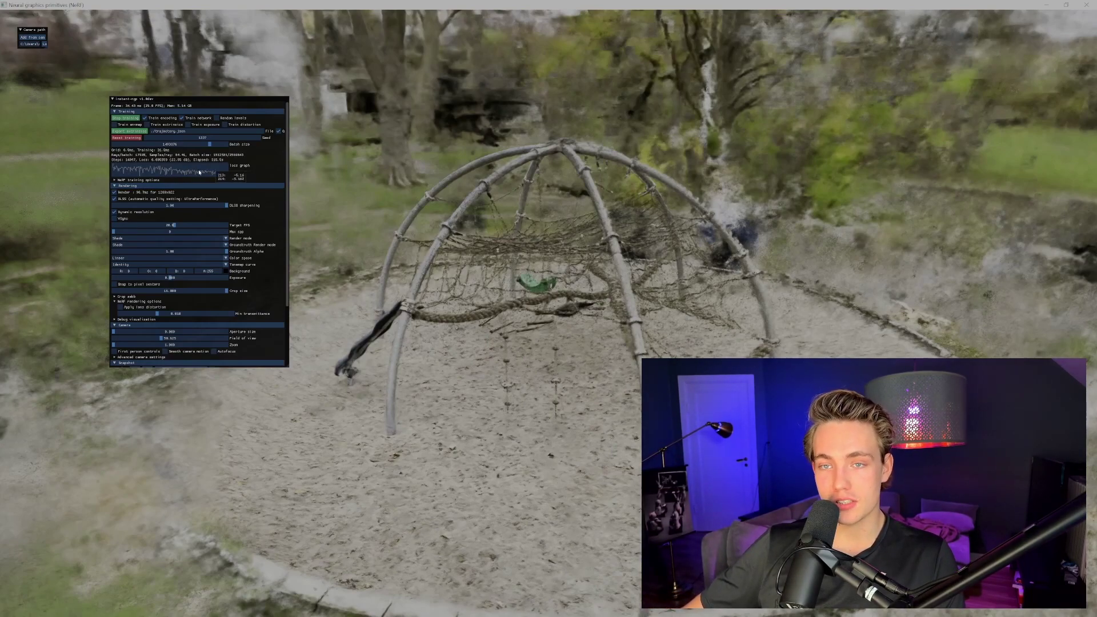
{"action": "left_click_drag", "start_coordinate": [431, 243], "coordinate": [468, 240]}
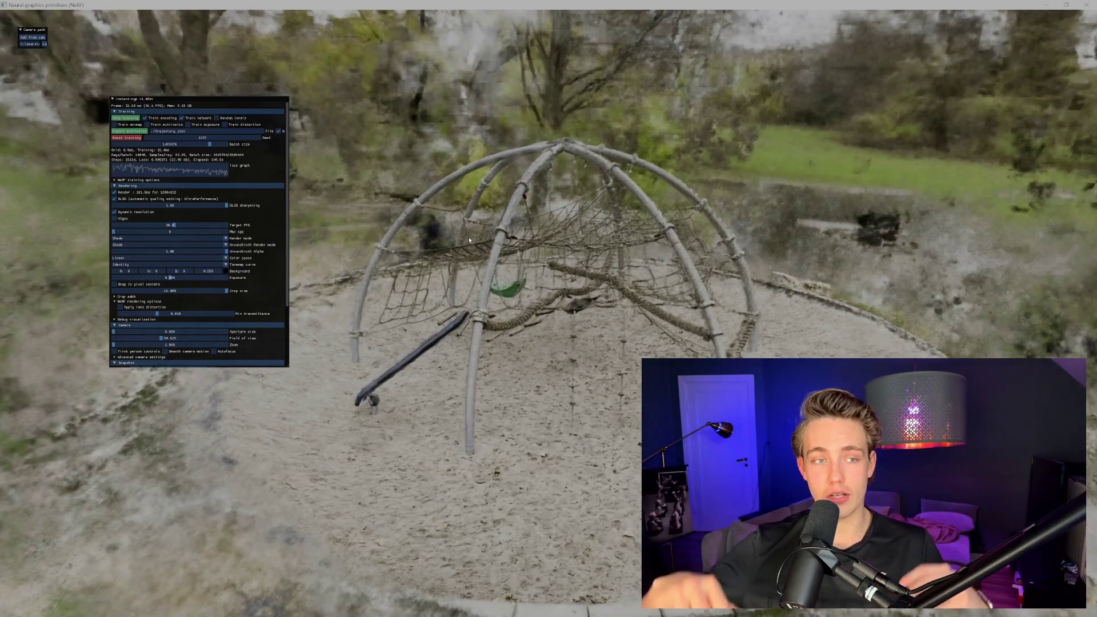
{"action": "left_click_drag", "start_coordinate": [469, 240], "coordinate": [514, 259]}
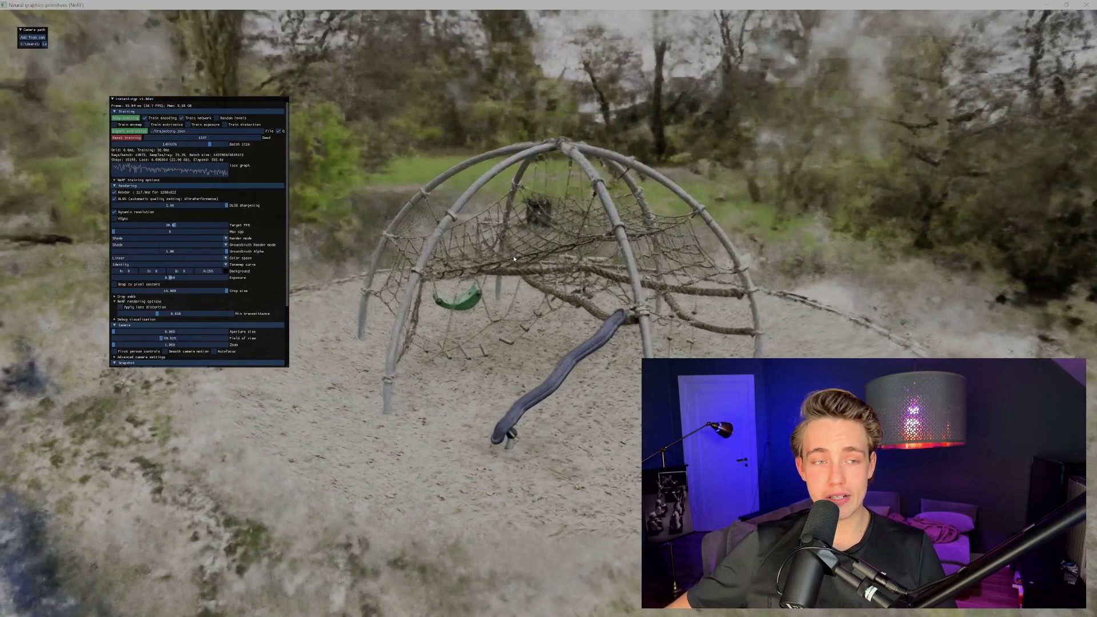